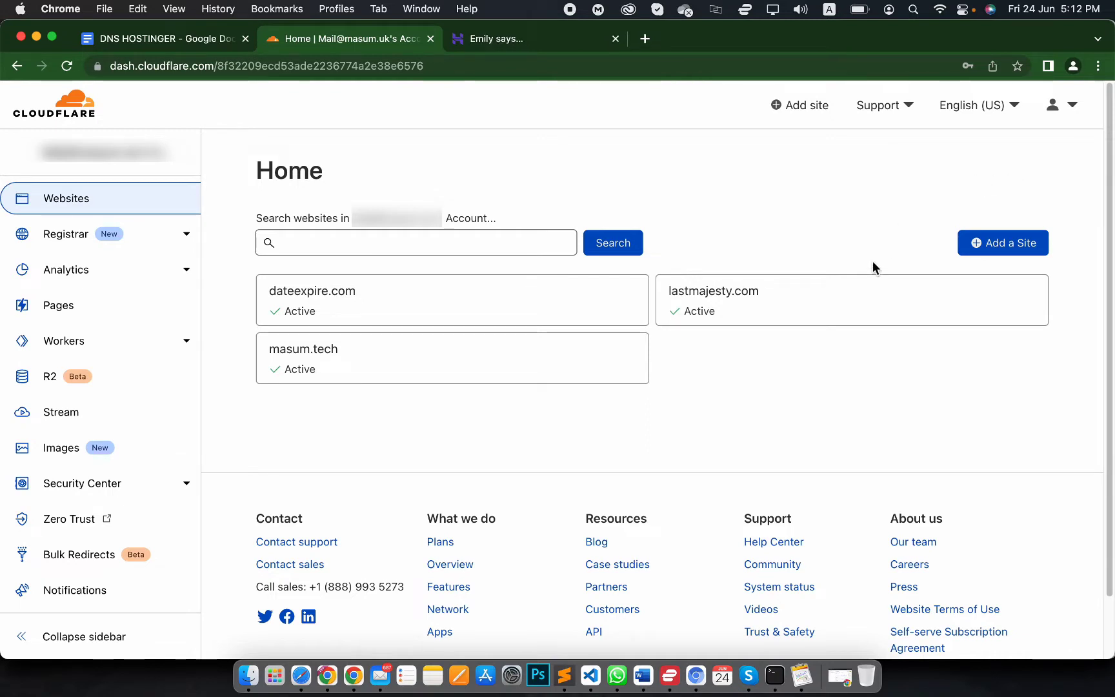
# Step: Open the lastmajesty.com overview in Cloudflare, and open Hostinger's form for adding a website to the Premium Shared Hosting plan
pyautogui.click(871, 296)
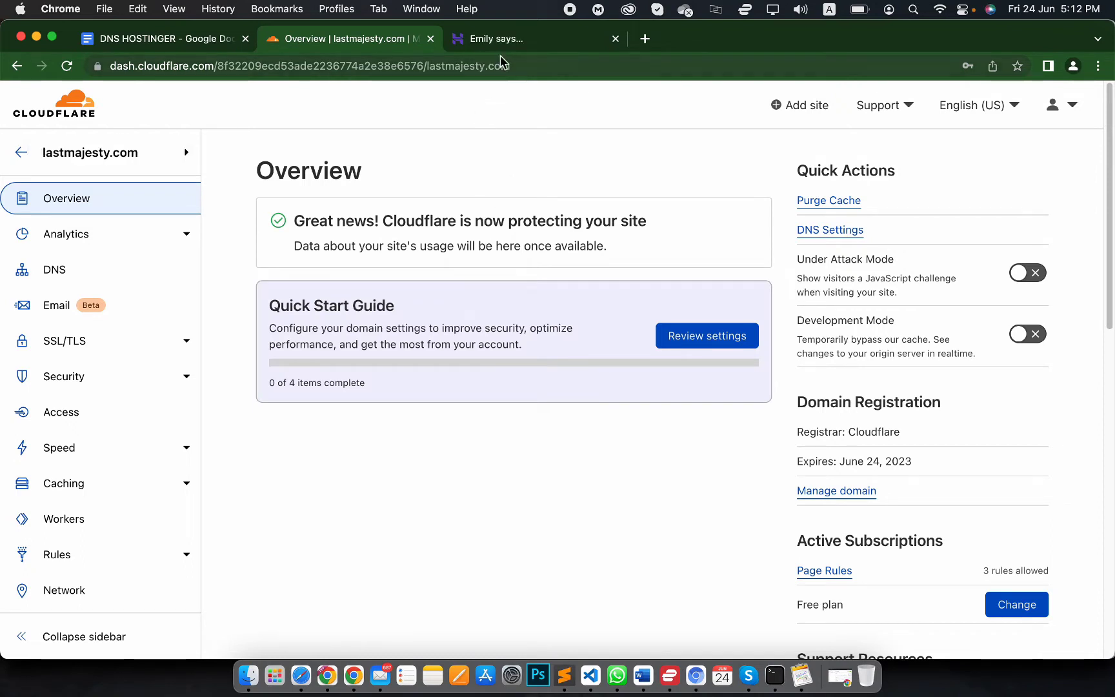
pyautogui.click(508, 38)
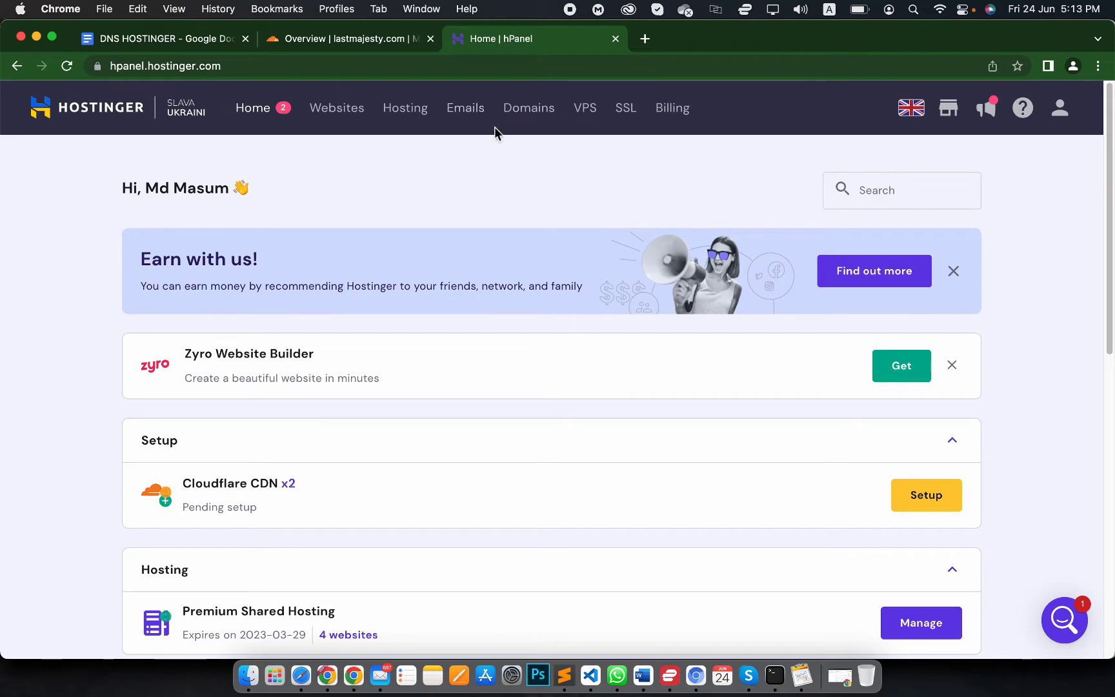
pyautogui.click(414, 117)
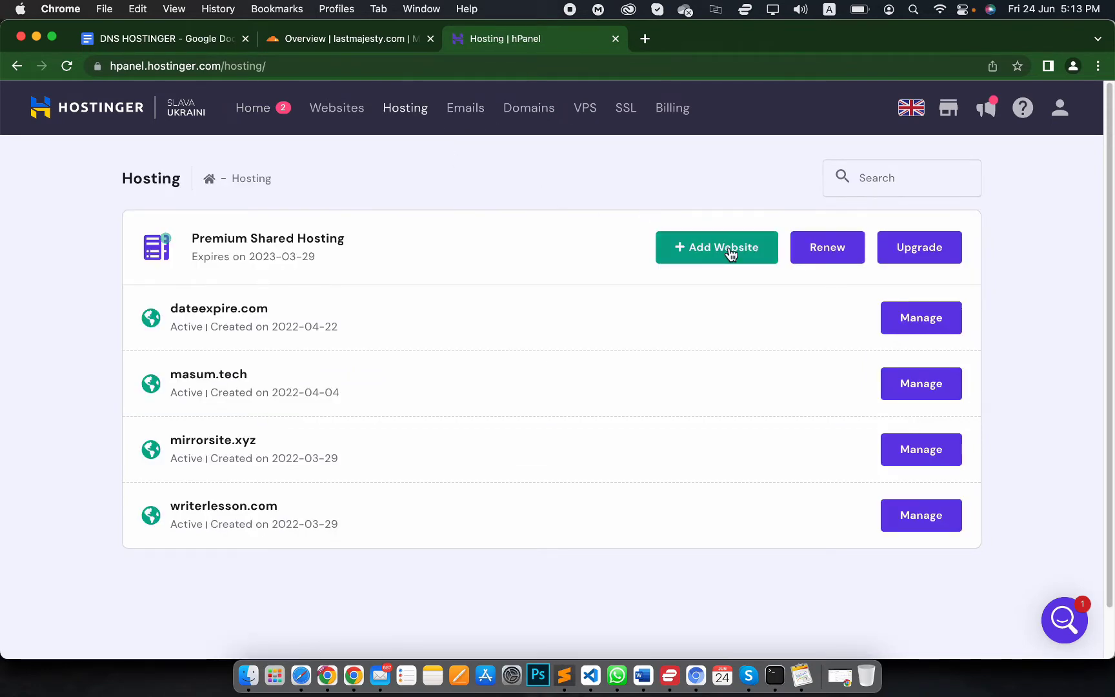
pyautogui.click(728, 250)
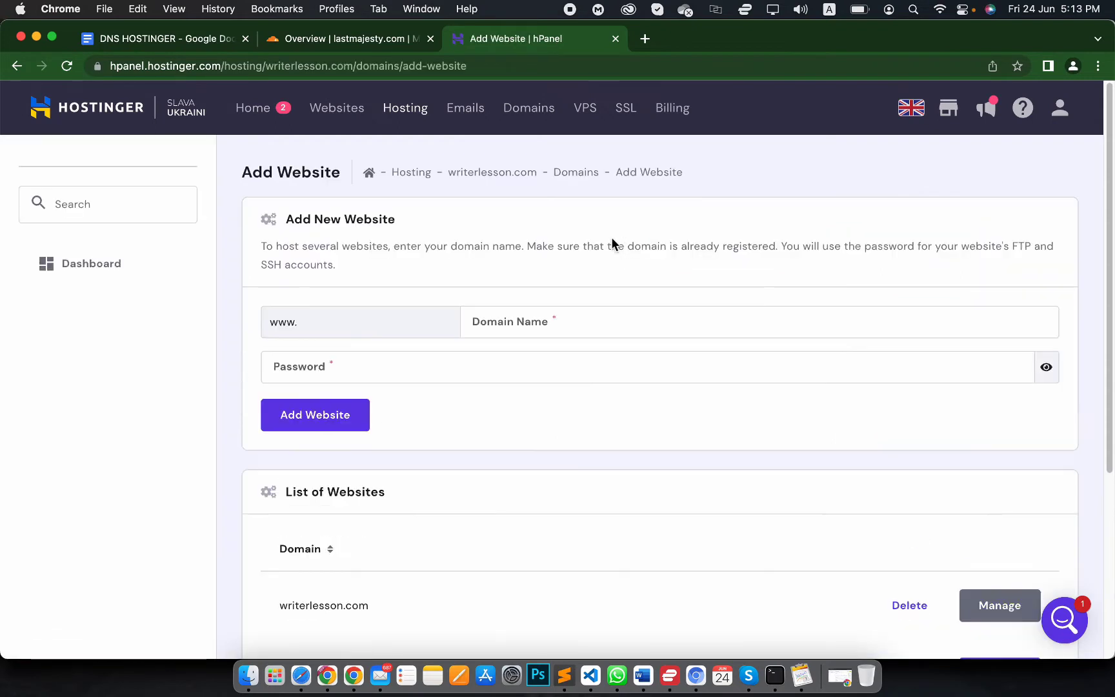
# Step: Add a new website with the domain name lastmajesty.com and enter its website password
pyautogui.click(602, 322)
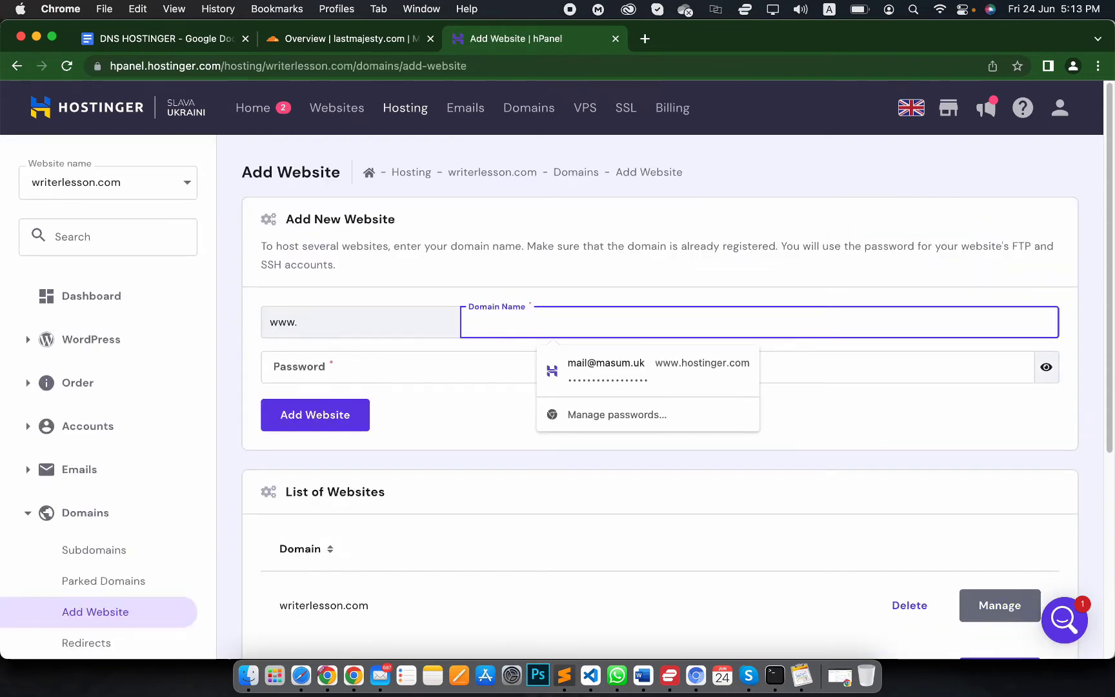
pyautogui.write('lastmajesty.com')
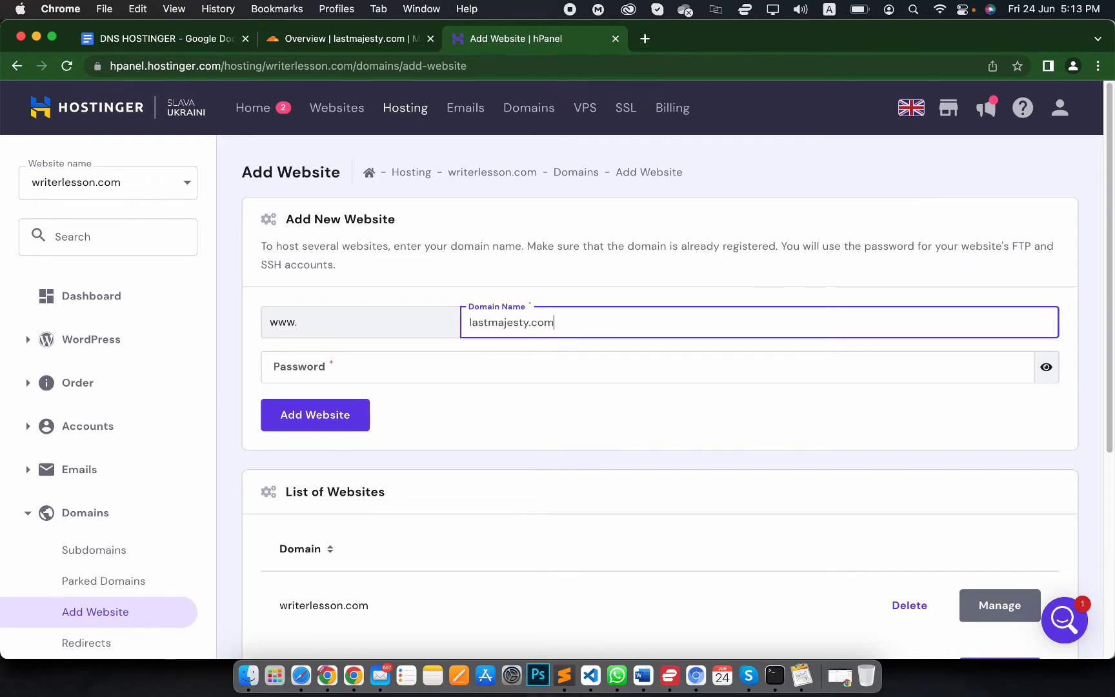
pyautogui.click(572, 377)
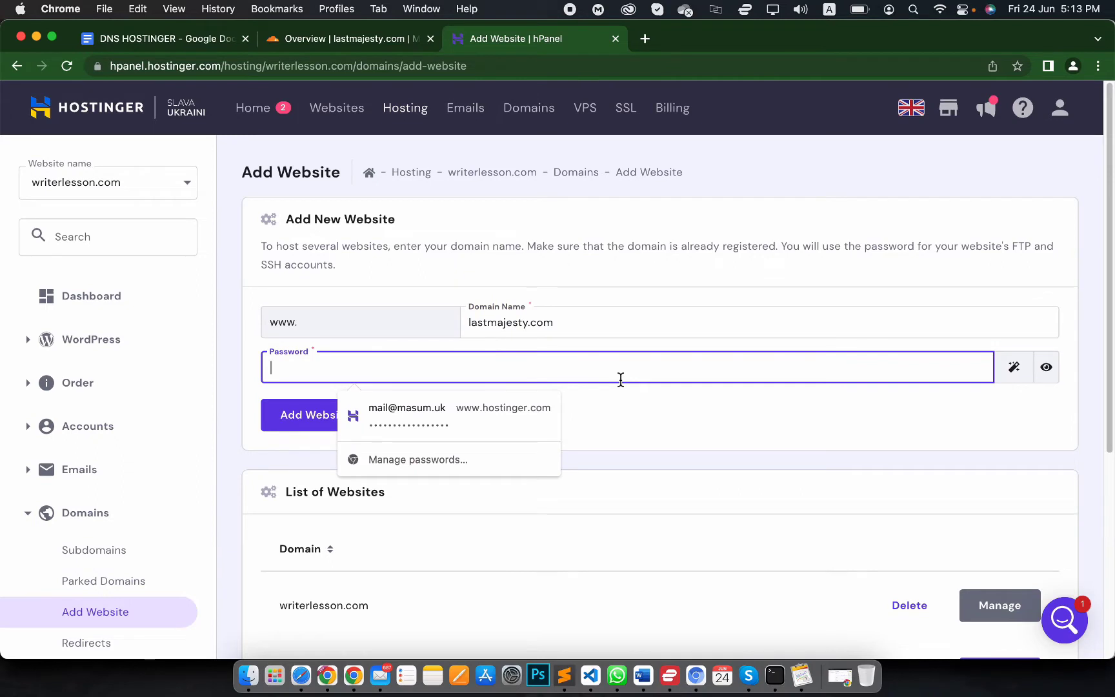
pyautogui.write('•••')
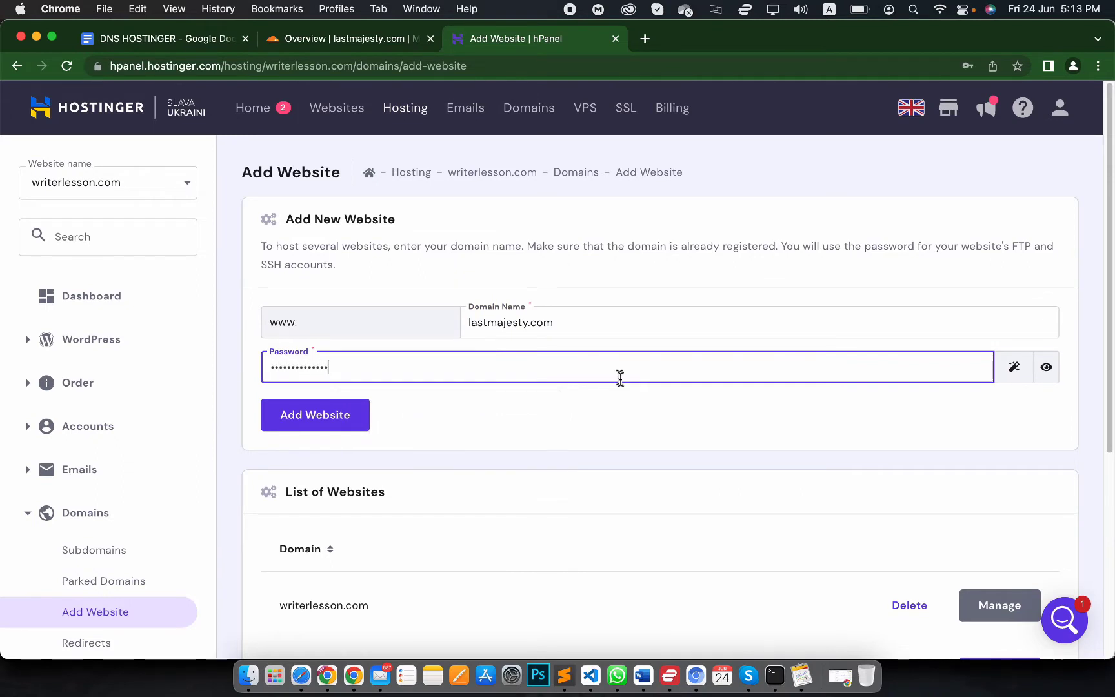
pyautogui.click(323, 415)
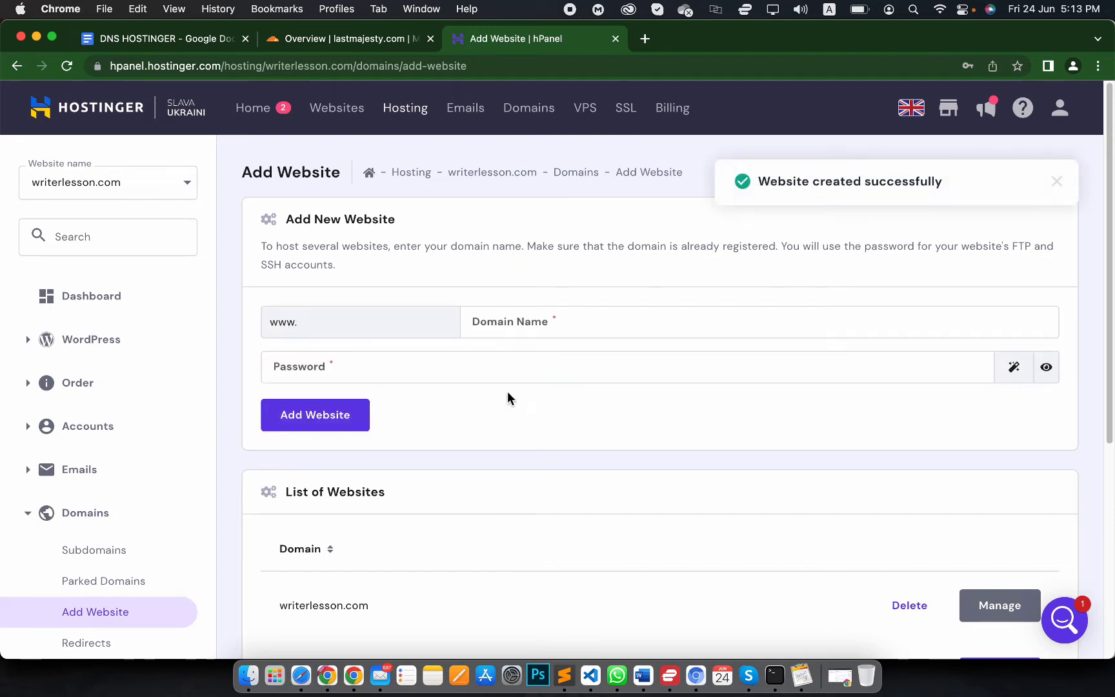
# Step: Open the hosting account page for lastmajesty.com from the list of websites and load the domain in a new browser tab
pyautogui.scroll(-1, 645, 361)
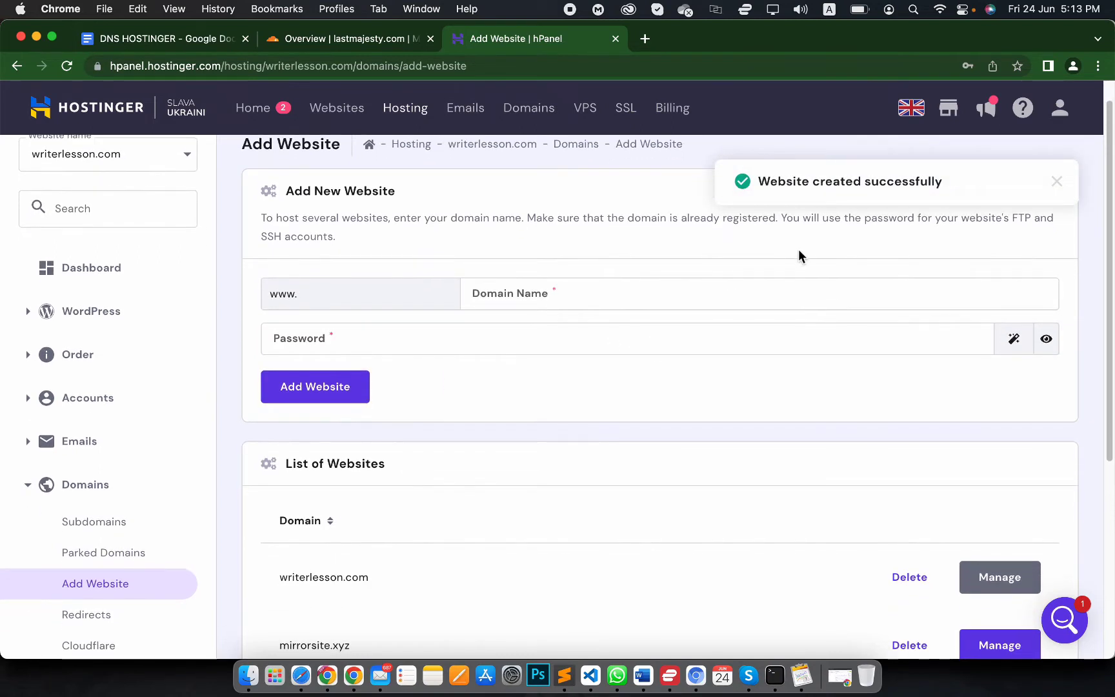
pyautogui.scroll(-5, 798, 255)
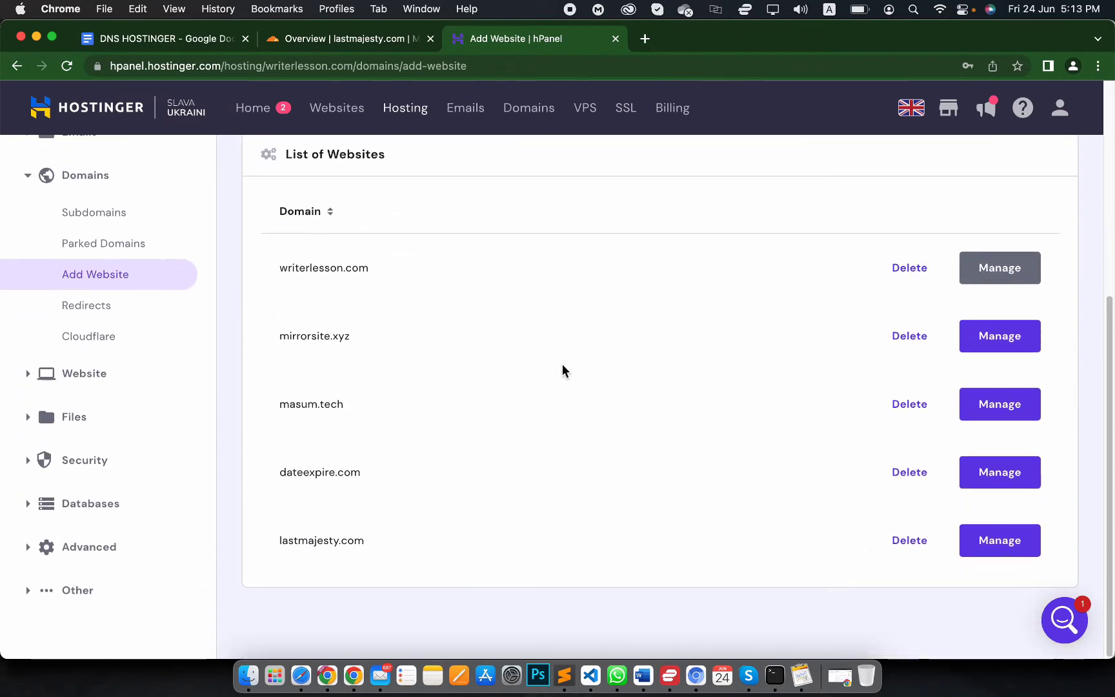
pyautogui.click(988, 540)
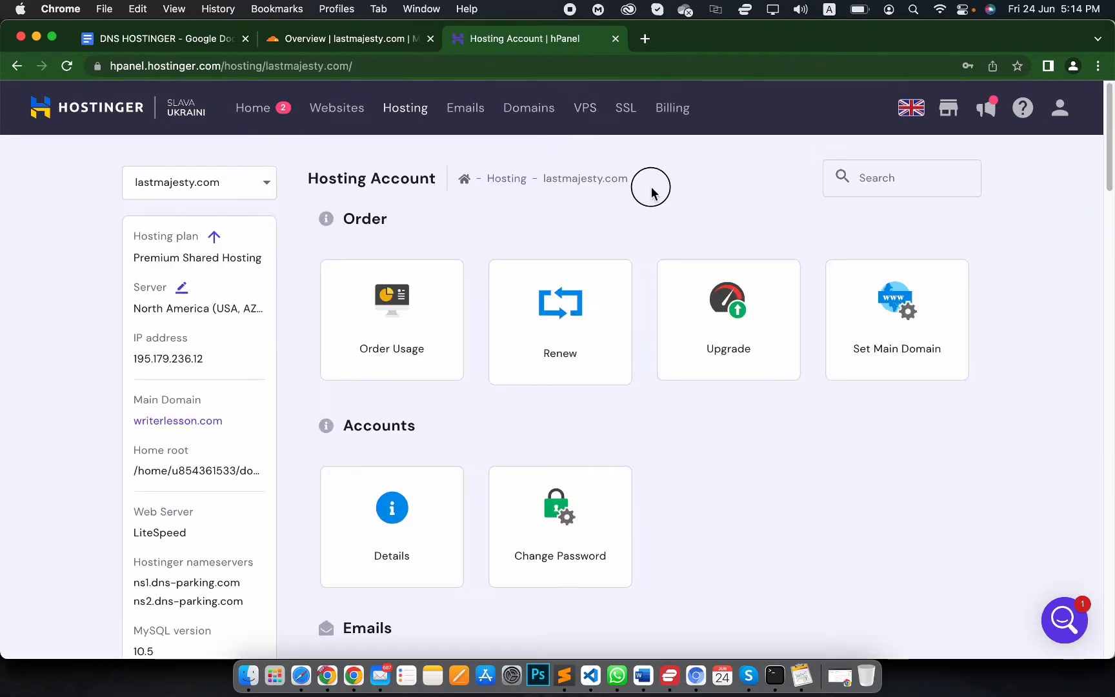
pyautogui.moveTo(651, 186); pyautogui.dragTo(643, 45)
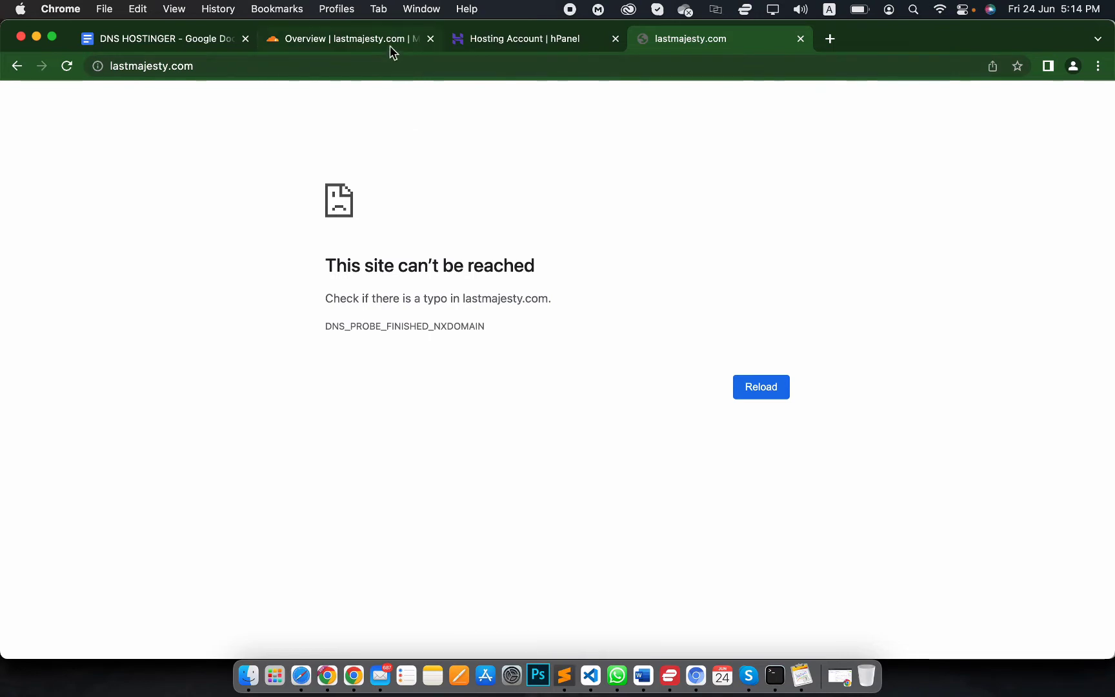
# Step: Switch to Cloudflare, open the DNS settings of lastmajesty.com and review the assigned nameservers and DNS record section
pyautogui.click(348, 38)
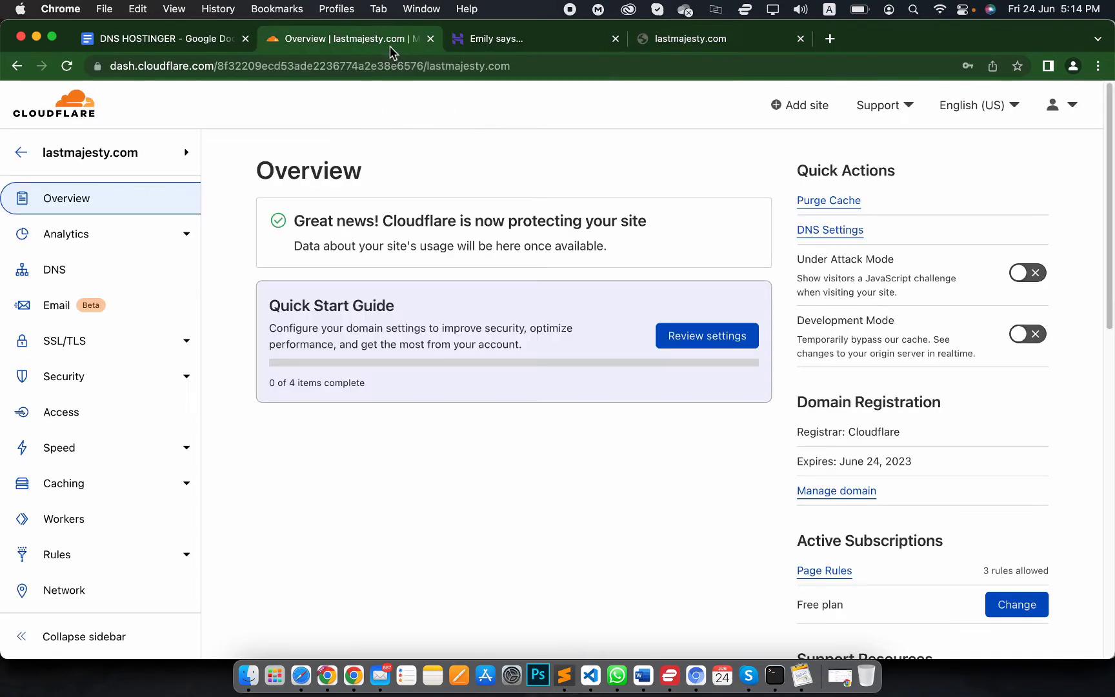
pyautogui.click(850, 230)
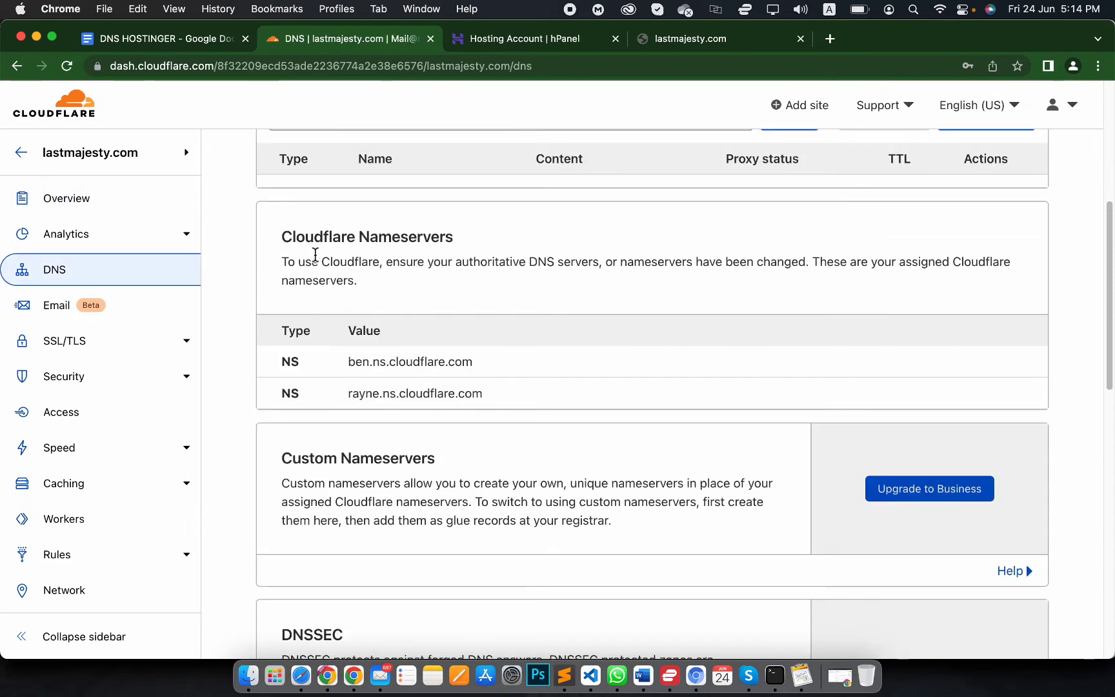
pyautogui.scroll(-1, 313, 237)
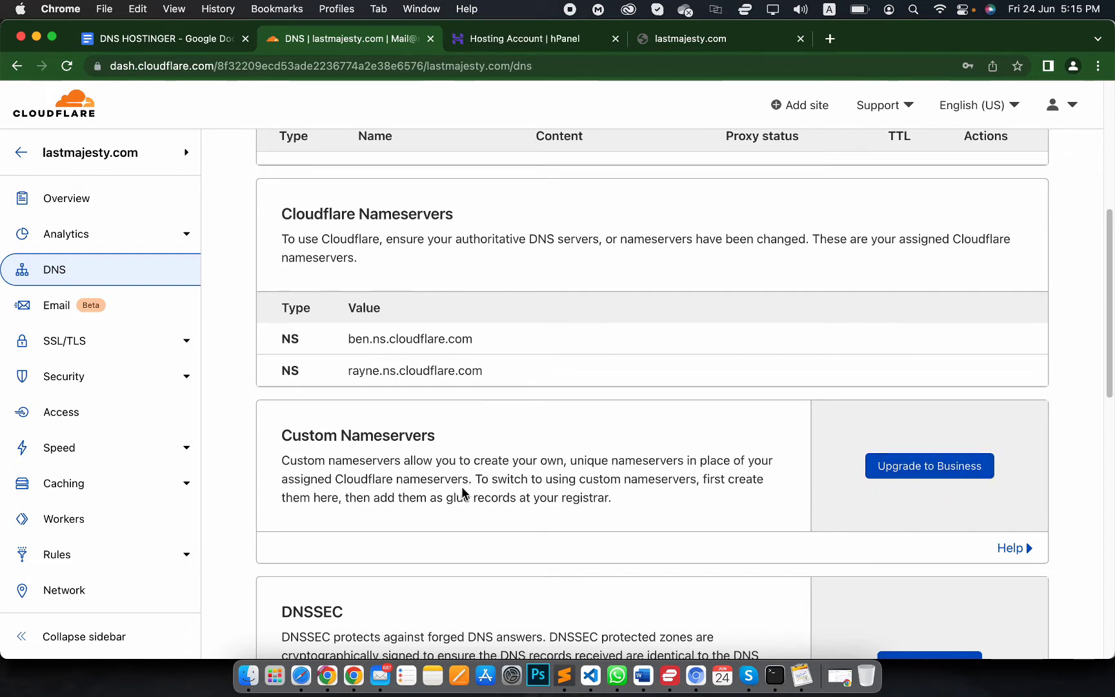
pyautogui.scroll(5, 612, 451)
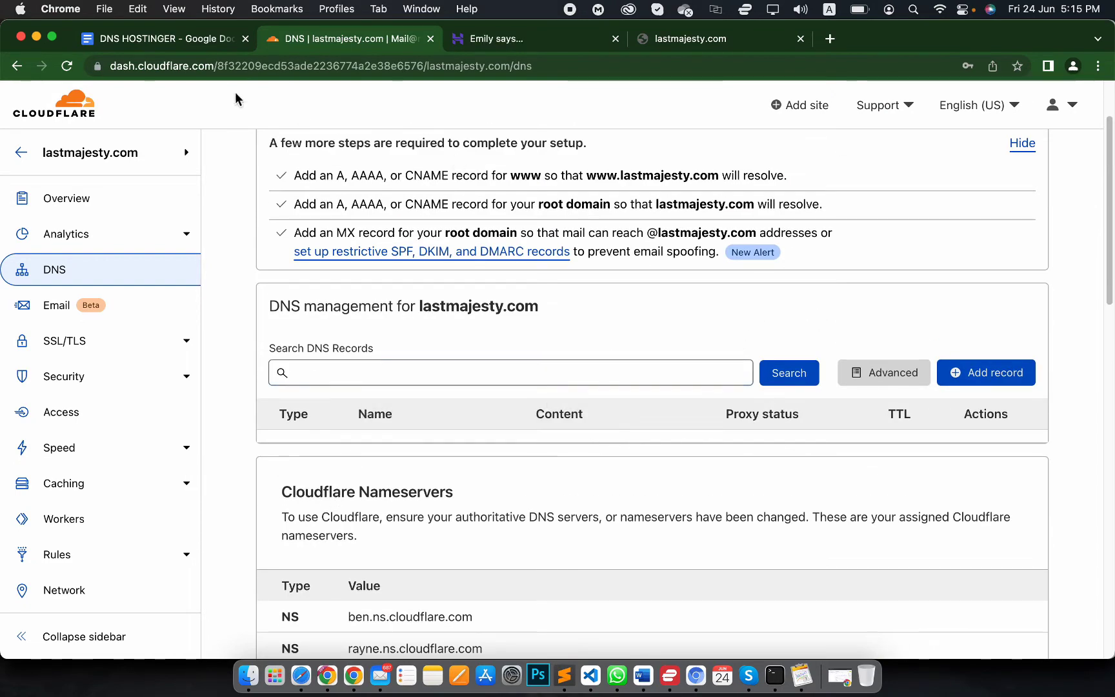
# Step: Copy the A record's content 195.179.236.12 from the DNS HOSTINGER document in Google Docs
pyautogui.click(187, 38)
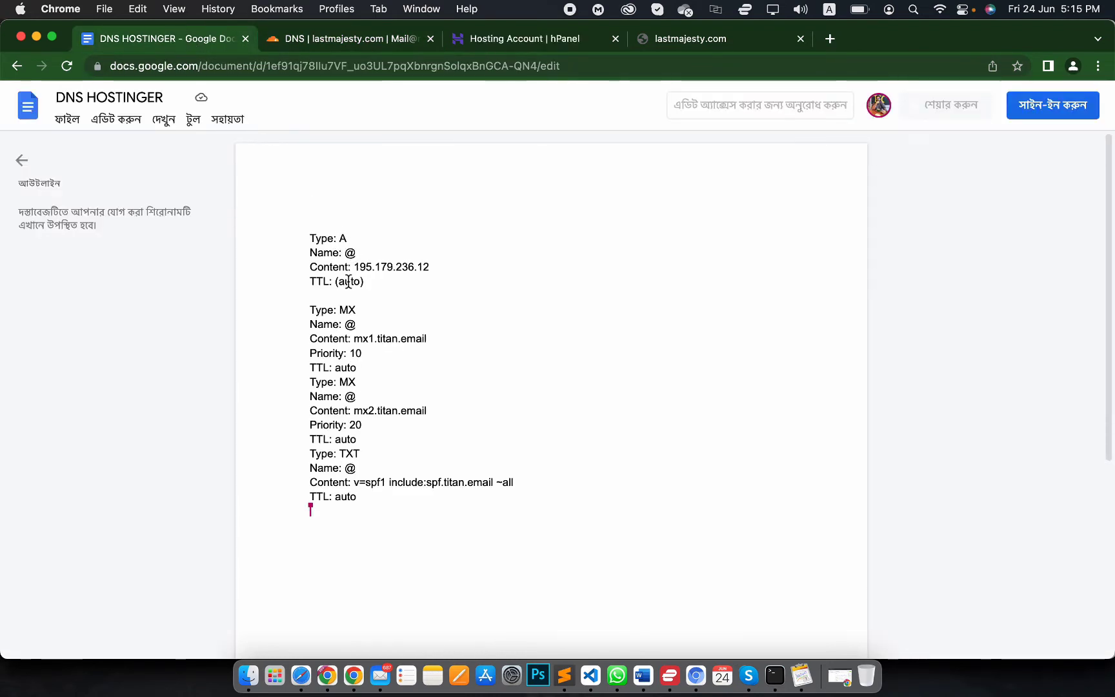
pyautogui.moveTo(354, 272); pyautogui.dragTo(435, 268)
pyautogui.press('super+c')
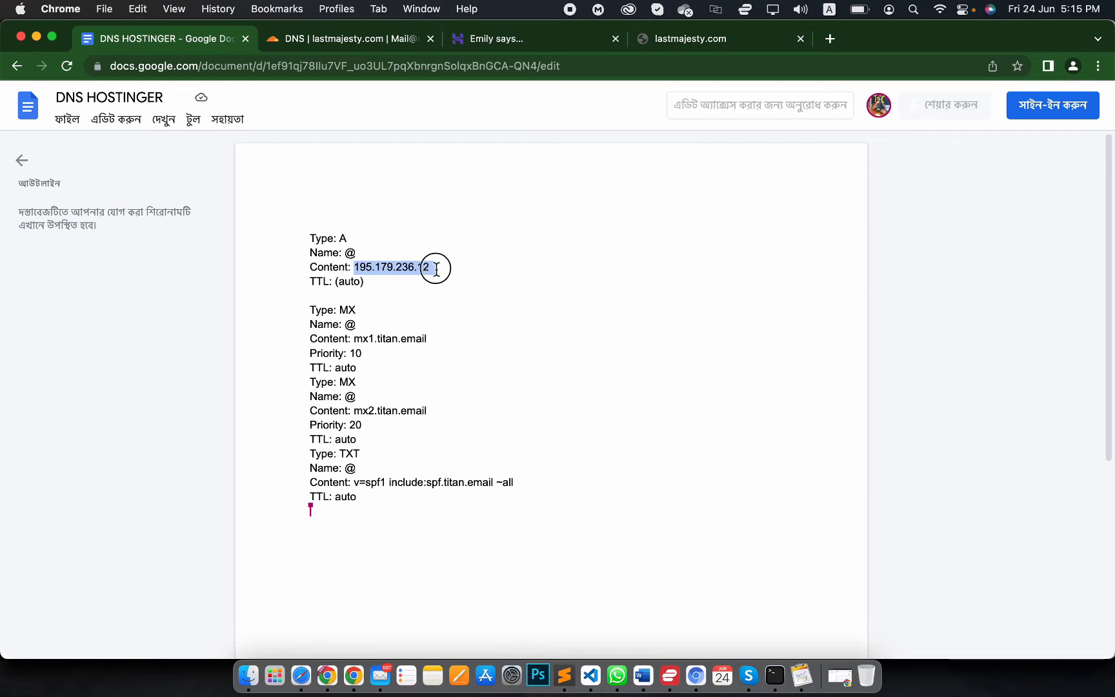
# Step: Add a proxied A record in Cloudflare with name @ and IPv4 address 195.179.236.12, and save it
pyautogui.click(294, 38)
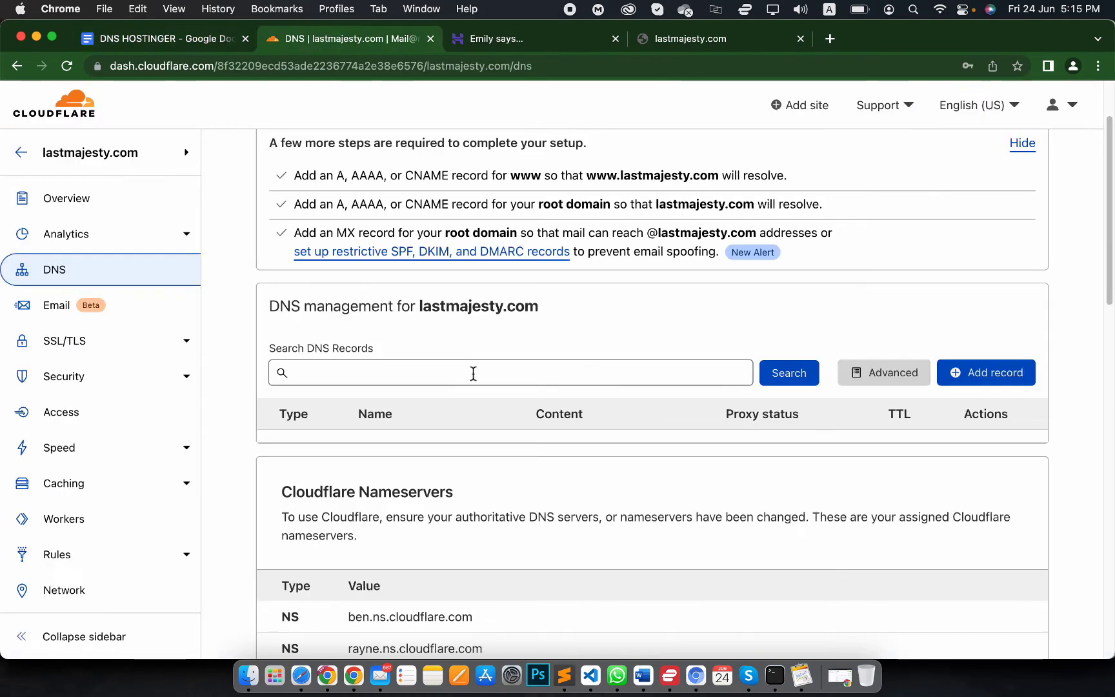
pyautogui.click(985, 381)
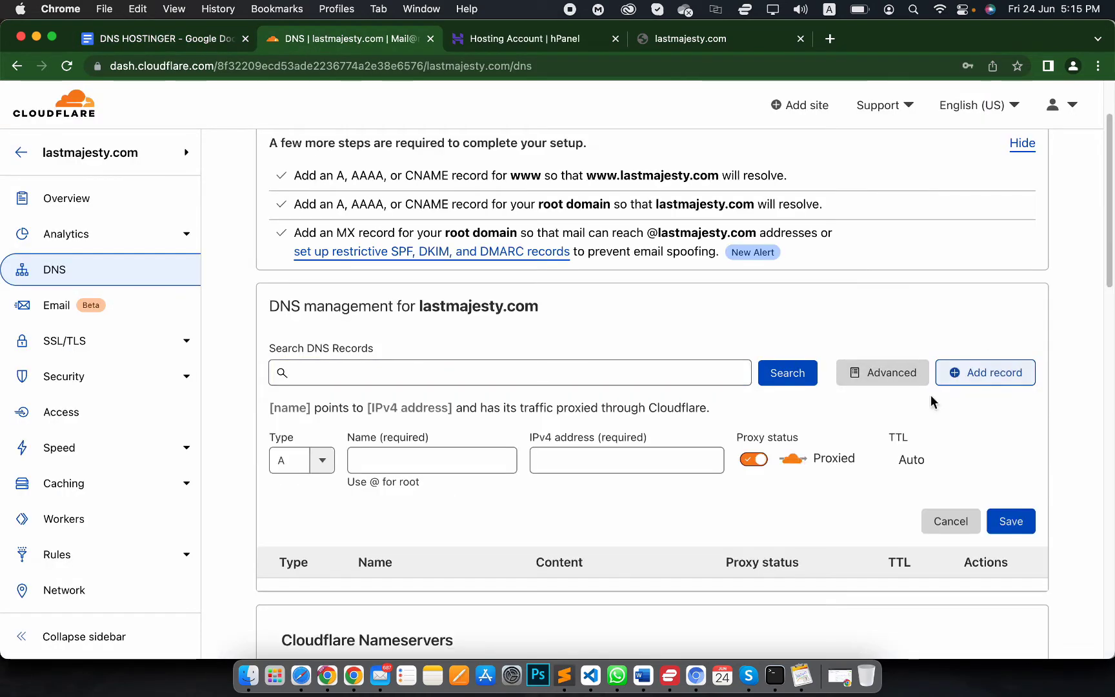
pyautogui.click(458, 462)
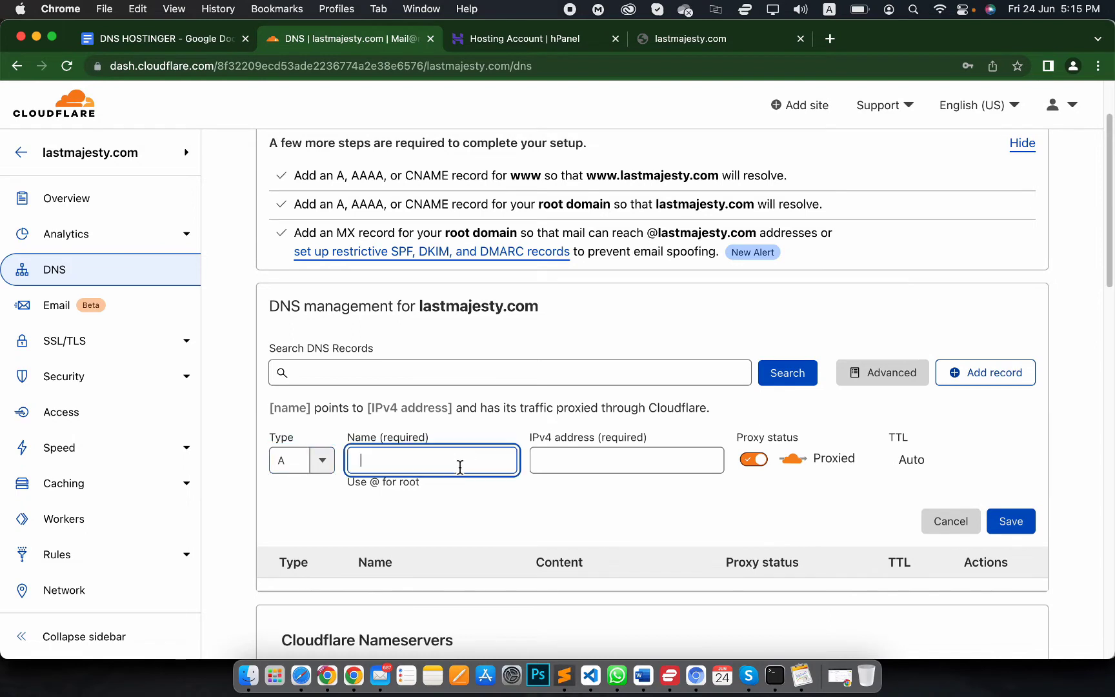
pyautogui.write('@')
pyautogui.click(685, 465)
pyautogui.press('super+v')
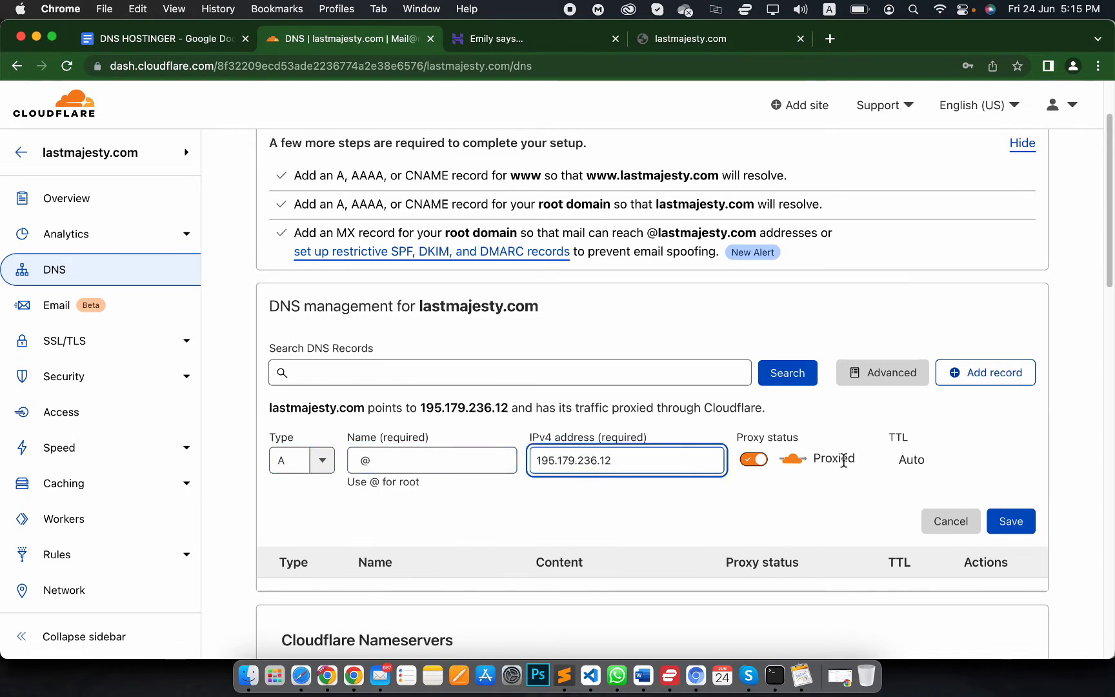
pyautogui.click(1008, 520)
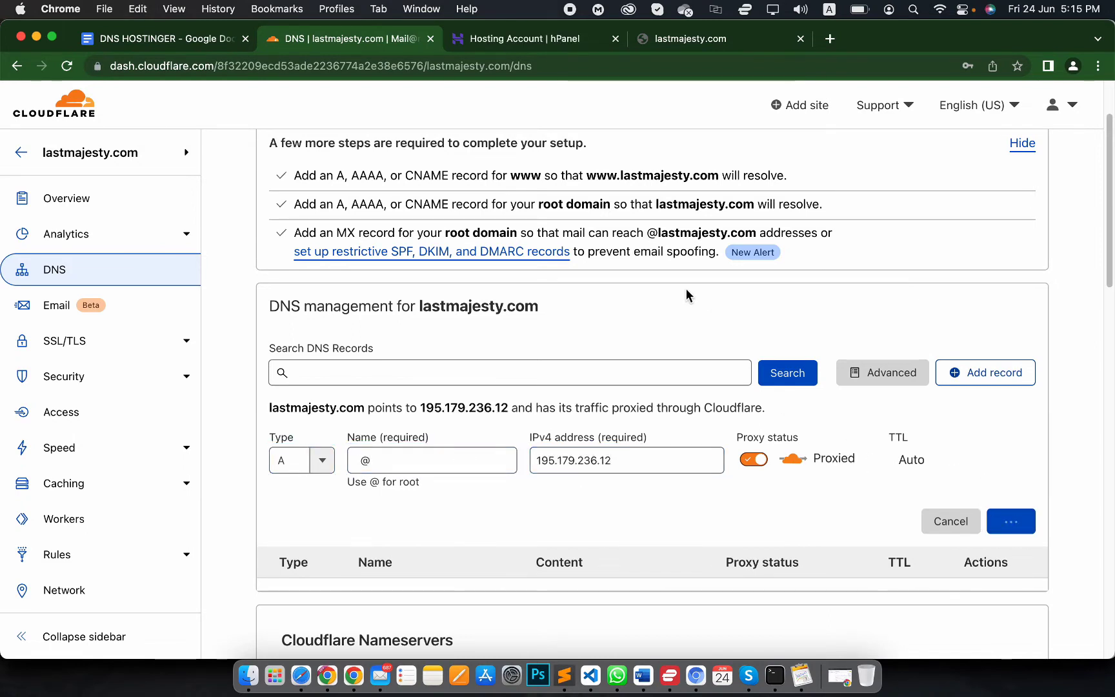
# Step: Copy the first MX record's content mx1.titan.email from the DNS HOSTINGER document
pyautogui.click(200, 39)
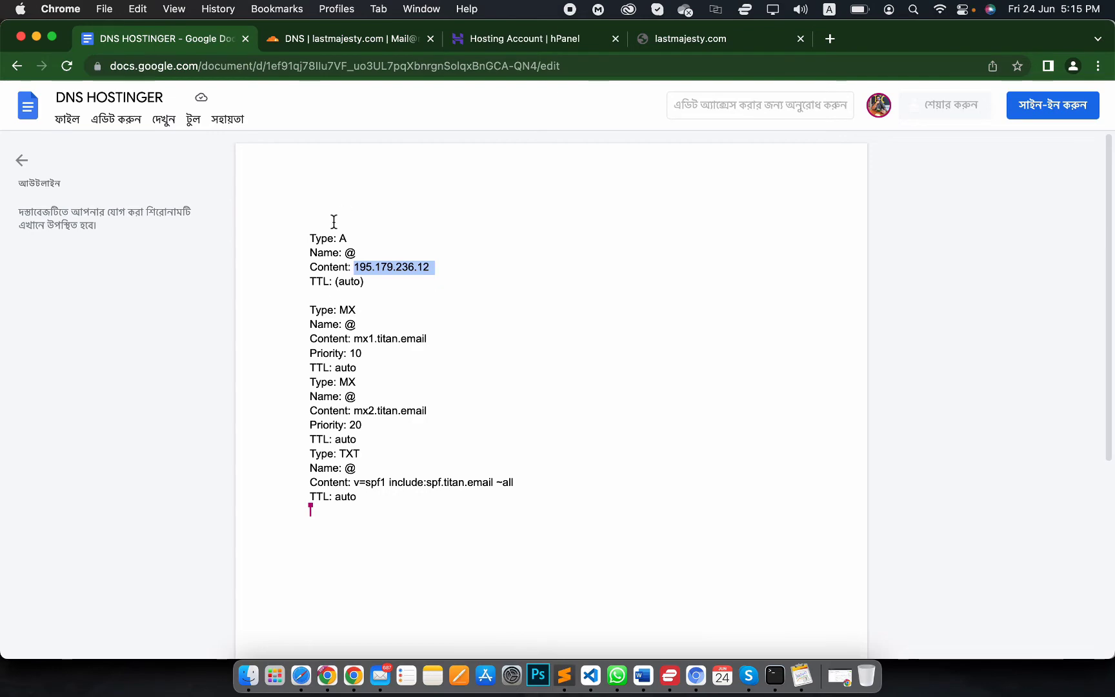
pyautogui.moveTo(354, 338); pyautogui.dragTo(436, 339)
pyautogui.press('super+c')
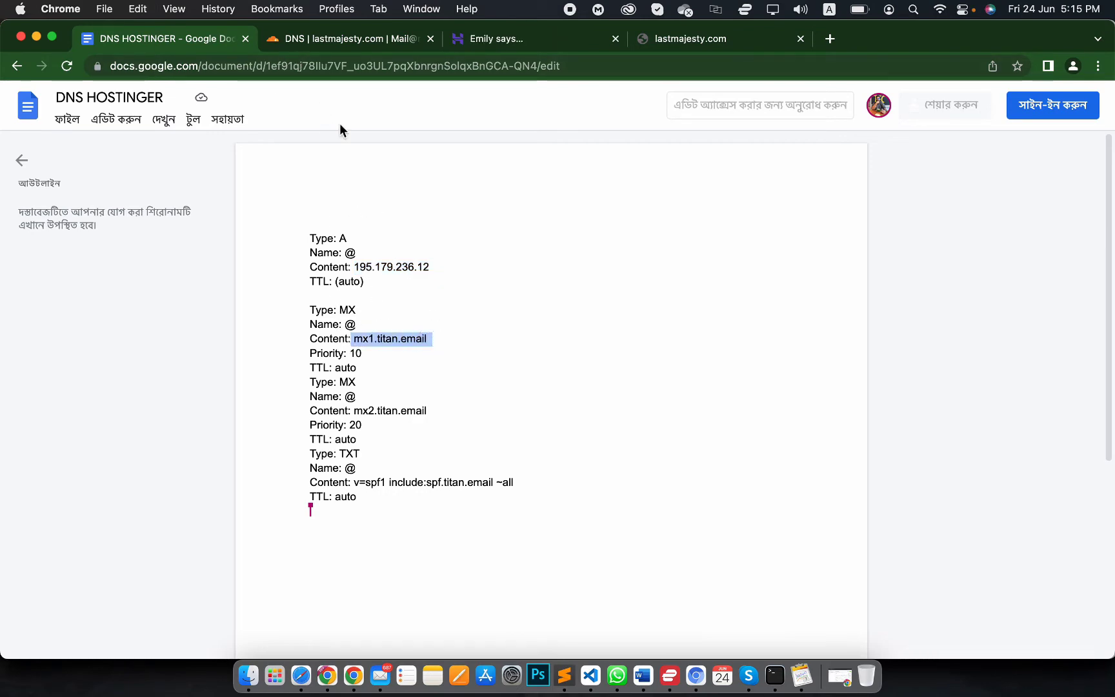
# Step: Start another DNS record for lastmajesty.com in Cloudflare and set its type to MX
pyautogui.click(348, 39)
pyautogui.click(997, 348)
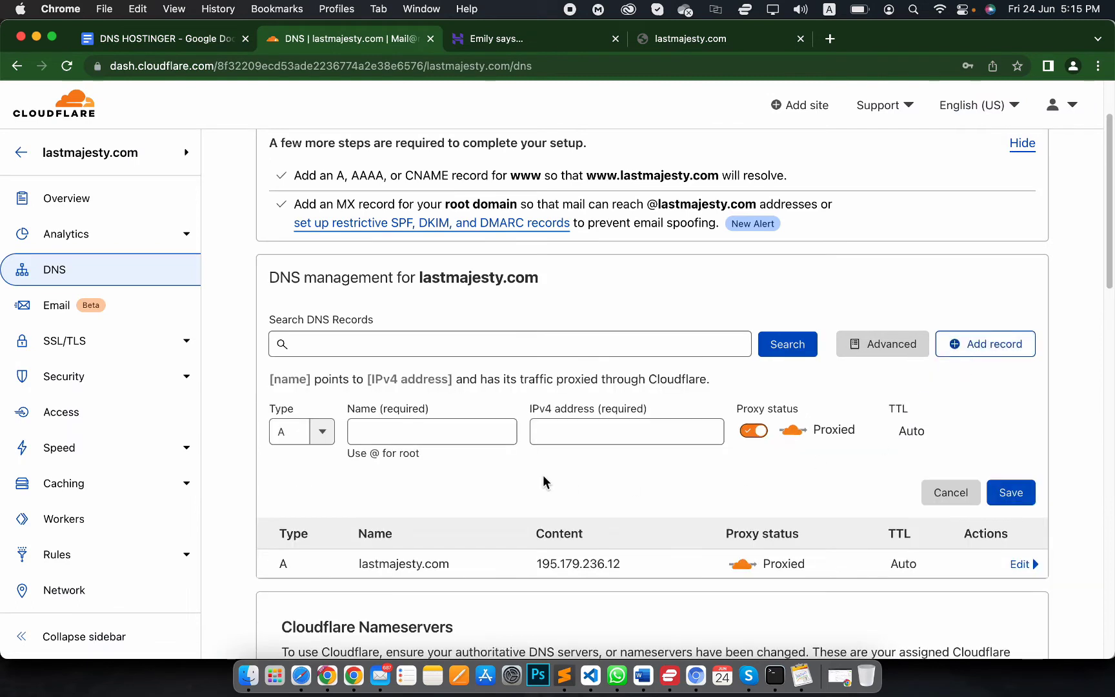
pyautogui.click(316, 452)
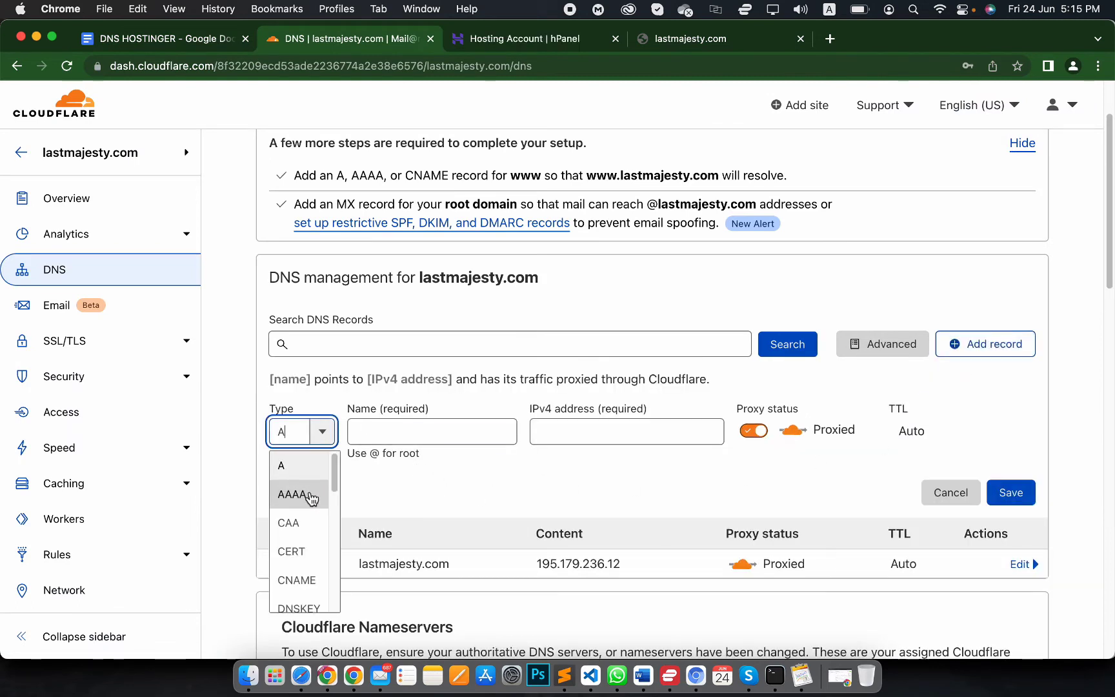
pyautogui.scroll(-5, 297, 581)
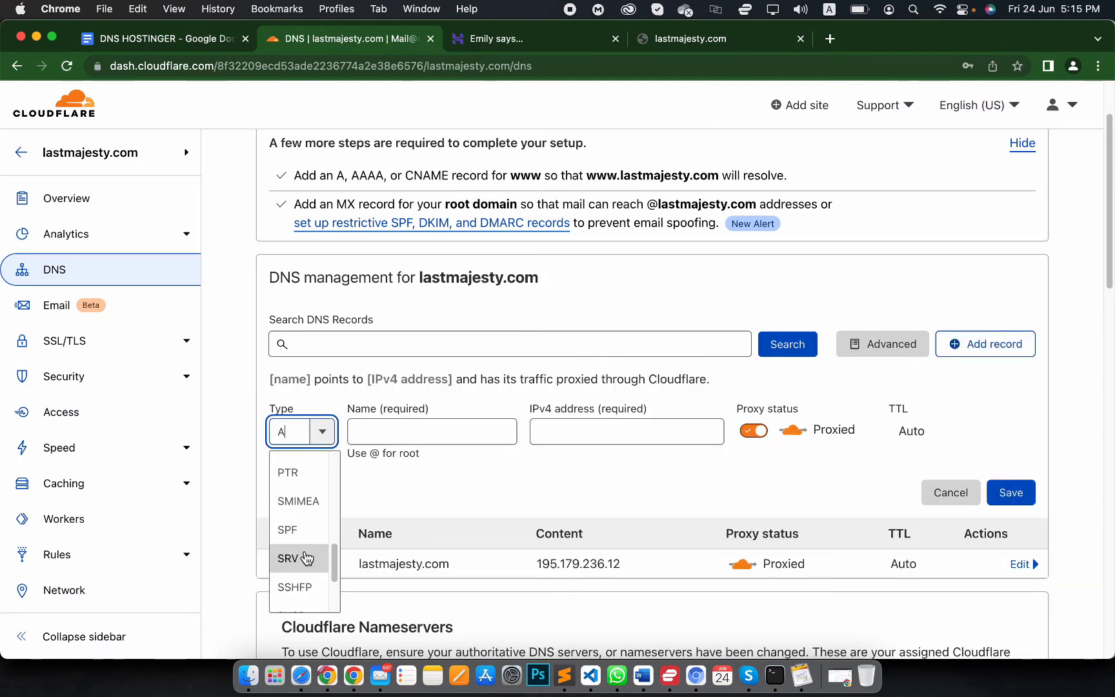
pyautogui.write('mx')
pyautogui.press('BackSpace')
pyautogui.press('BackSpace')
pyautogui.press('BackSpace')
pyautogui.write('mx')
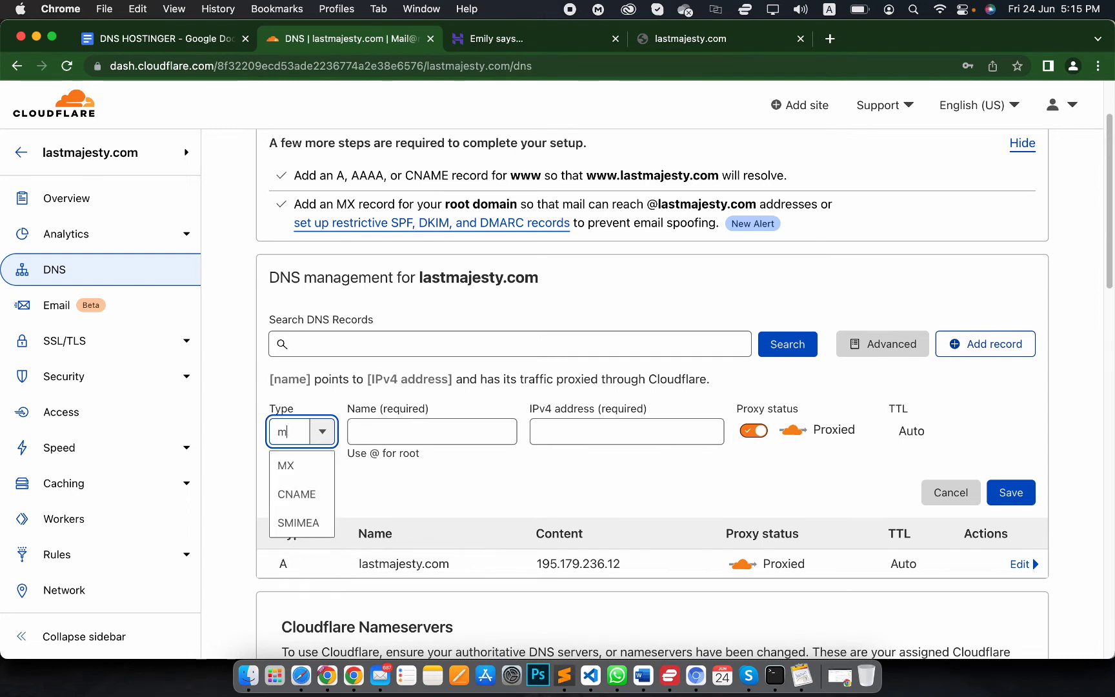
pyautogui.click(310, 464)
# Step: Complete the MX record with name @, mail server mx1.titan.email and priority 10, and save it
pyautogui.click(436, 438)
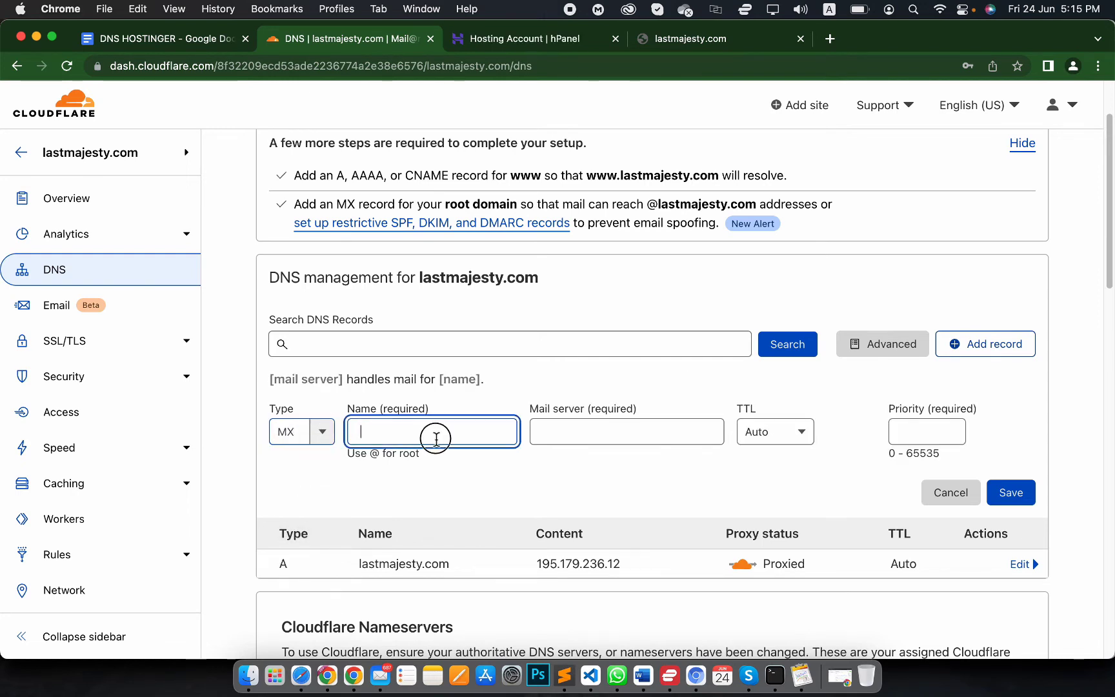
pyautogui.click(206, 46)
pyautogui.click(376, 42)
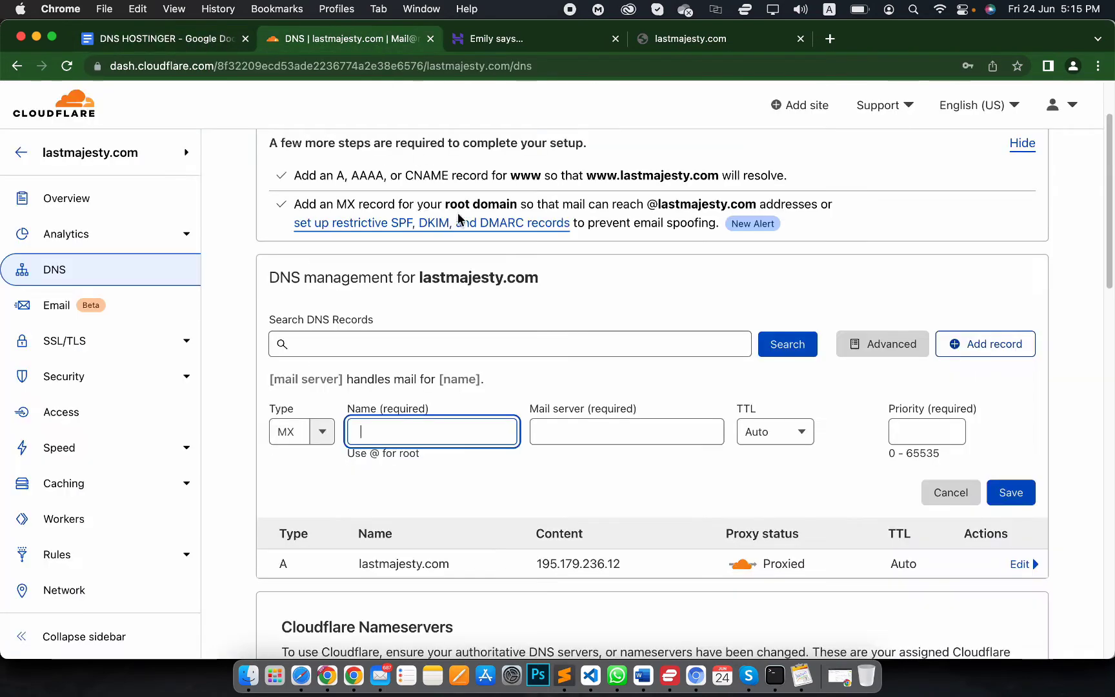
pyautogui.write('@')
pyautogui.click(595, 426)
pyautogui.press('super+v')
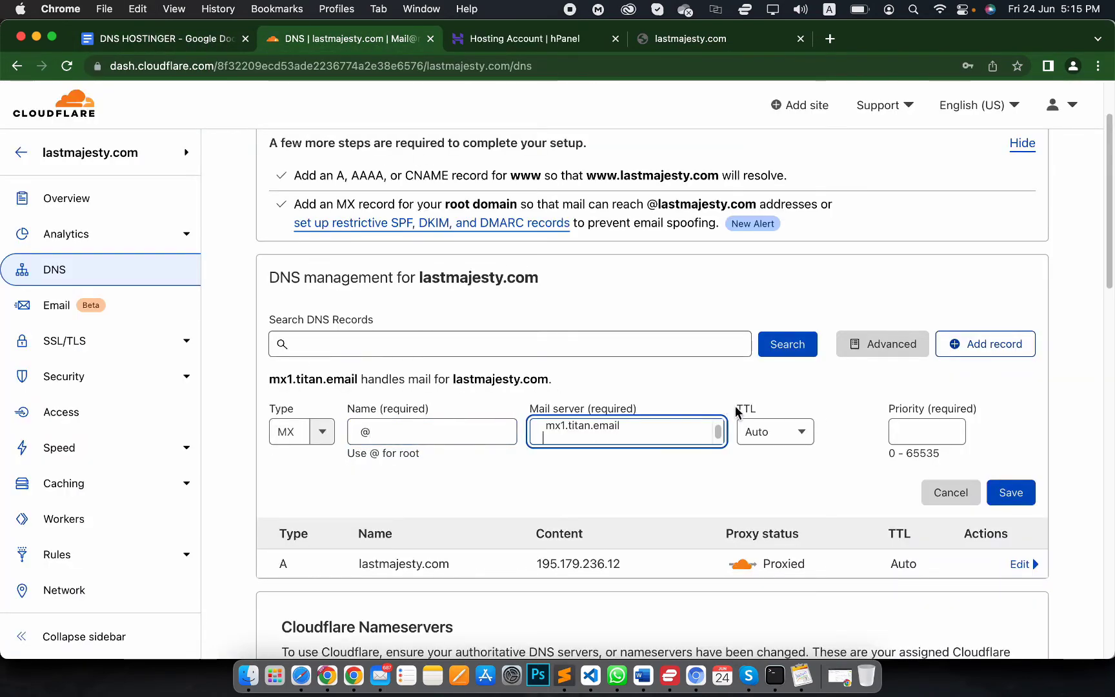
pyautogui.press('BackSpace')
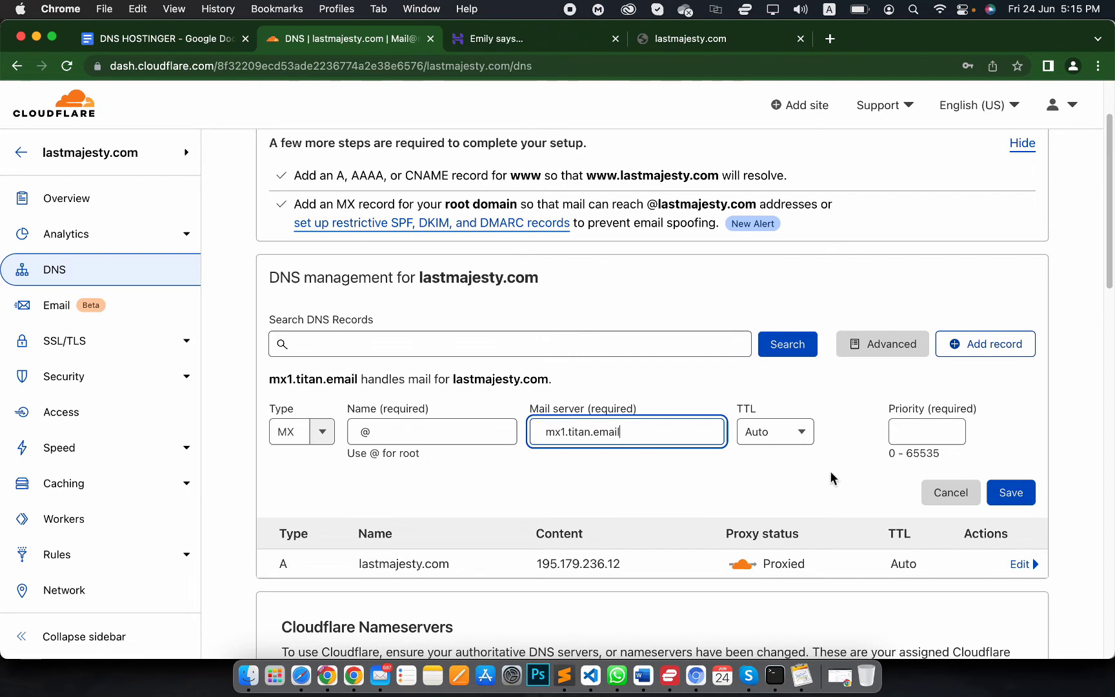
pyautogui.click(937, 431)
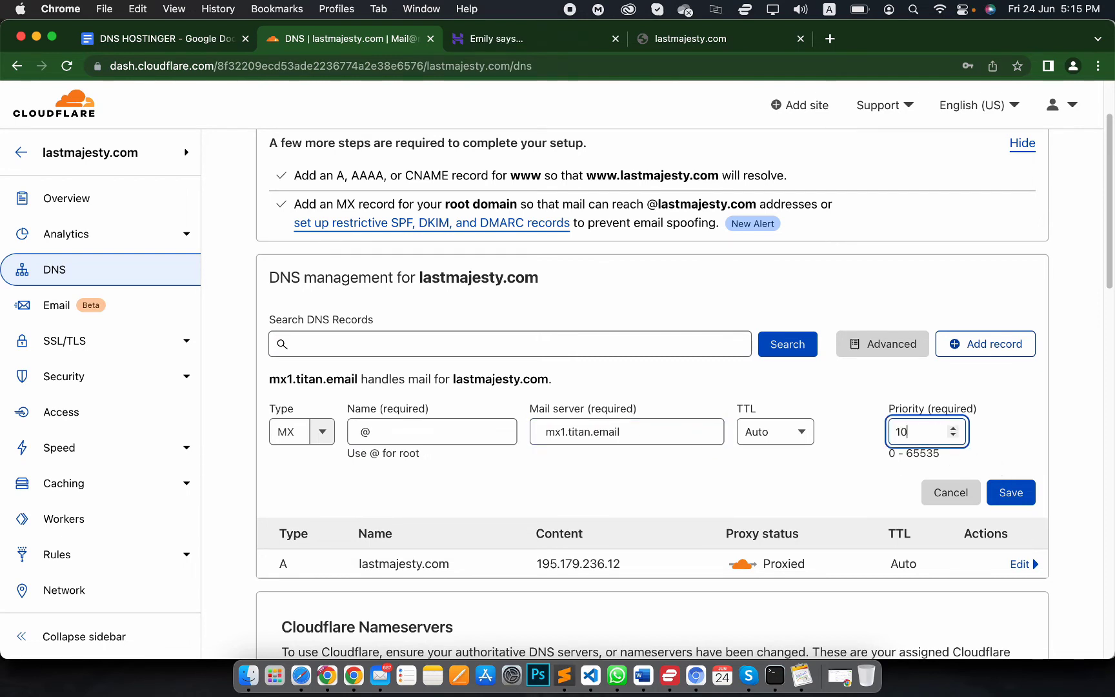
pyautogui.write('10')
pyautogui.click(1020, 493)
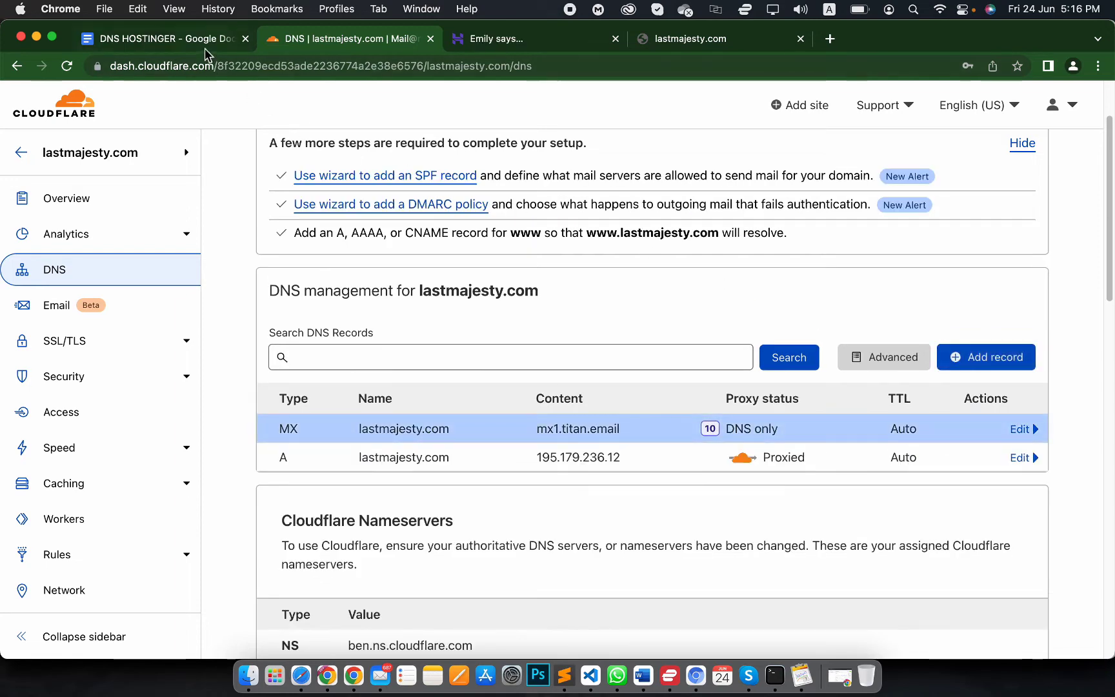
# Step: Copy the second MX record's content mx2.titan.email from the DNS HOSTINGER document in Google Docs
pyautogui.click(204, 48)
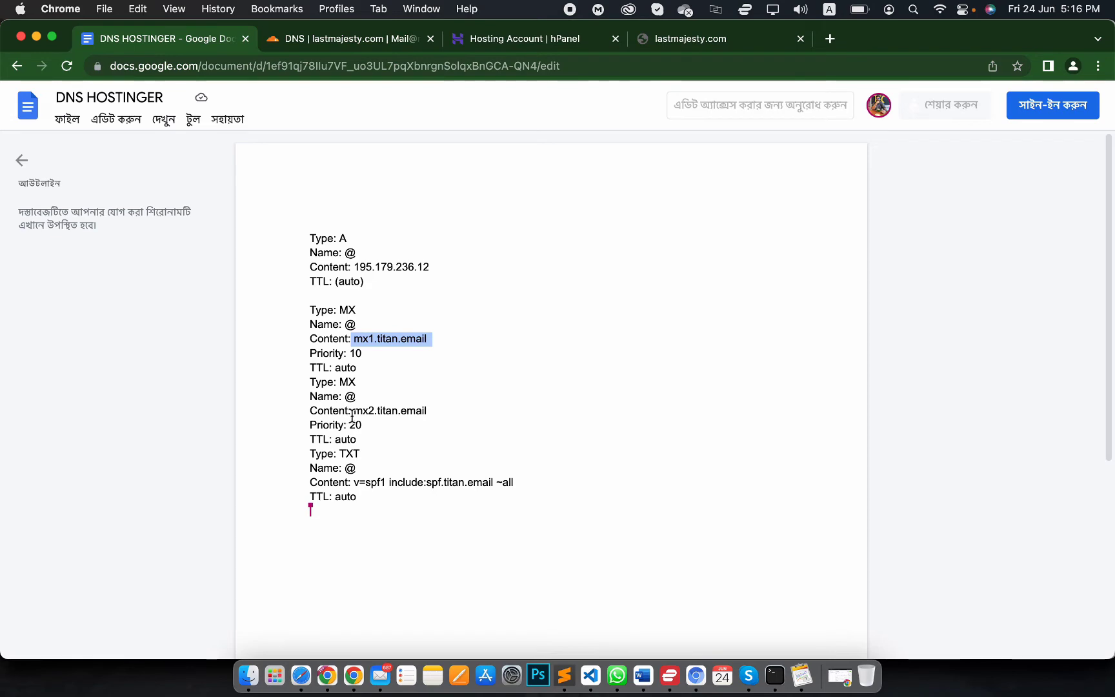
pyautogui.moveTo(353, 411); pyautogui.dragTo(429, 409)
pyautogui.press('super+c')
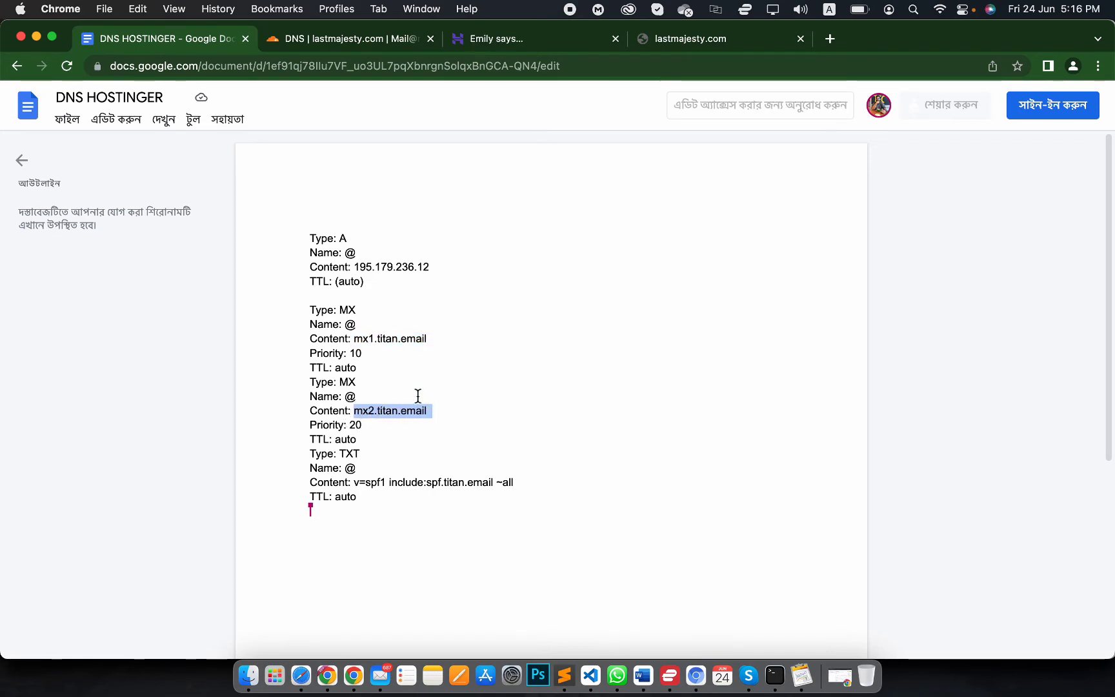
# Step: Add a second MX record in Cloudflare with name @, mail server mx2.titan.email and priority 20, and save it
pyautogui.click(299, 48)
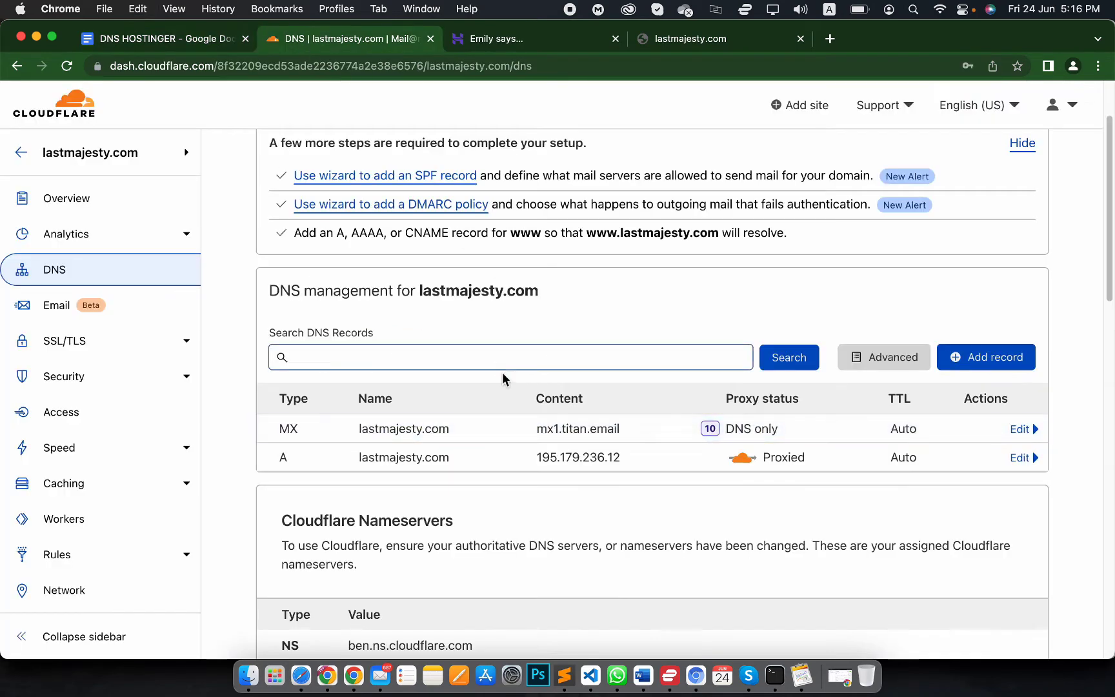
pyautogui.click(977, 363)
pyautogui.write('mx')
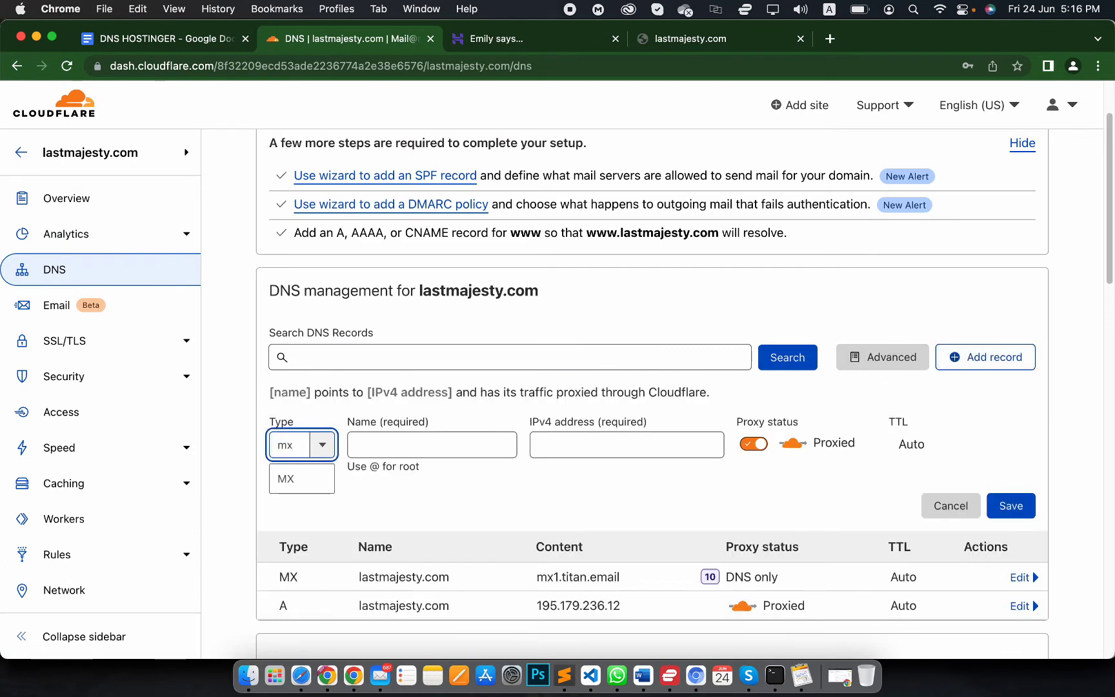
pyautogui.click(294, 478)
pyautogui.click(397, 445)
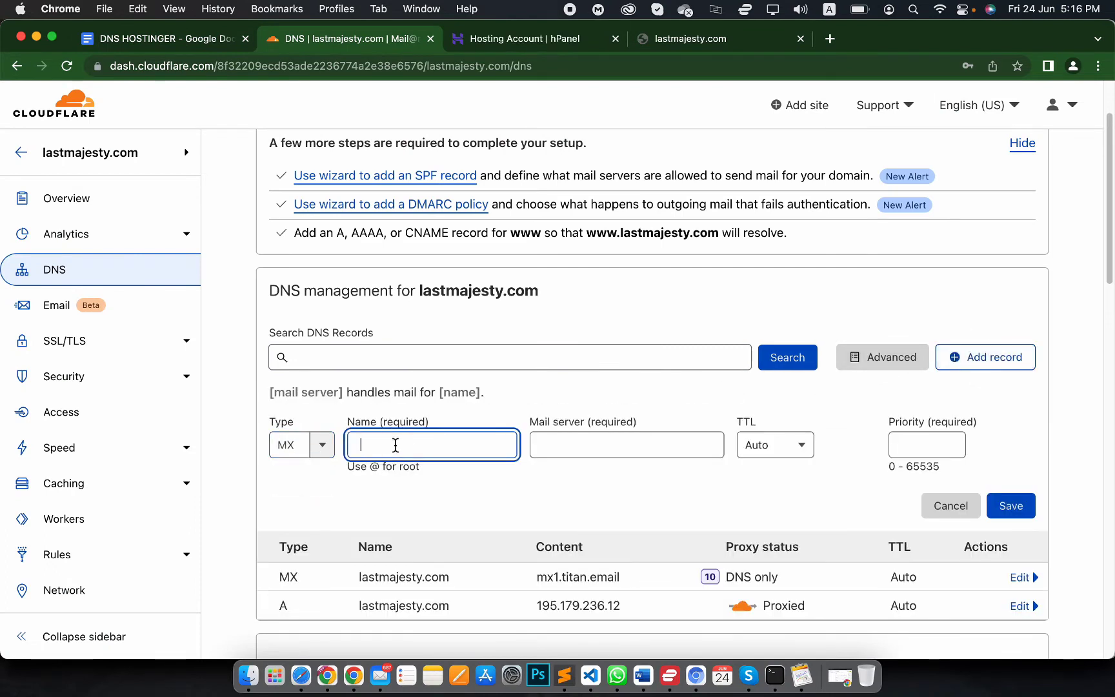
pyautogui.write('@')
pyautogui.press('Tab')
pyautogui.press('super+v')
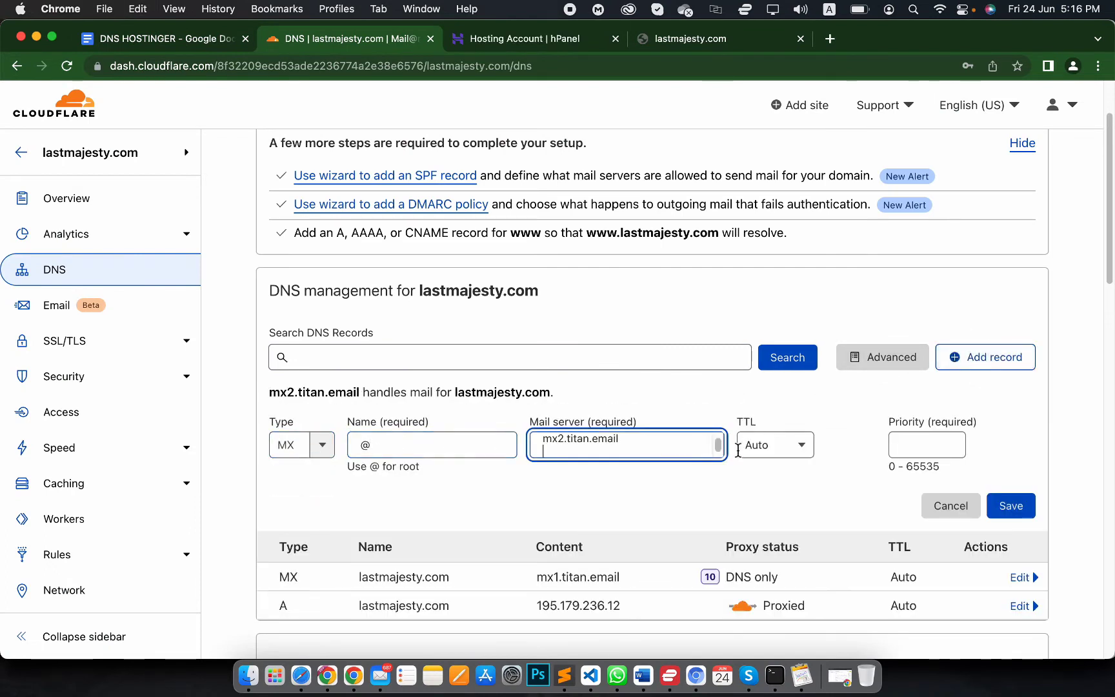
pyautogui.click(926, 445)
pyautogui.write('20')
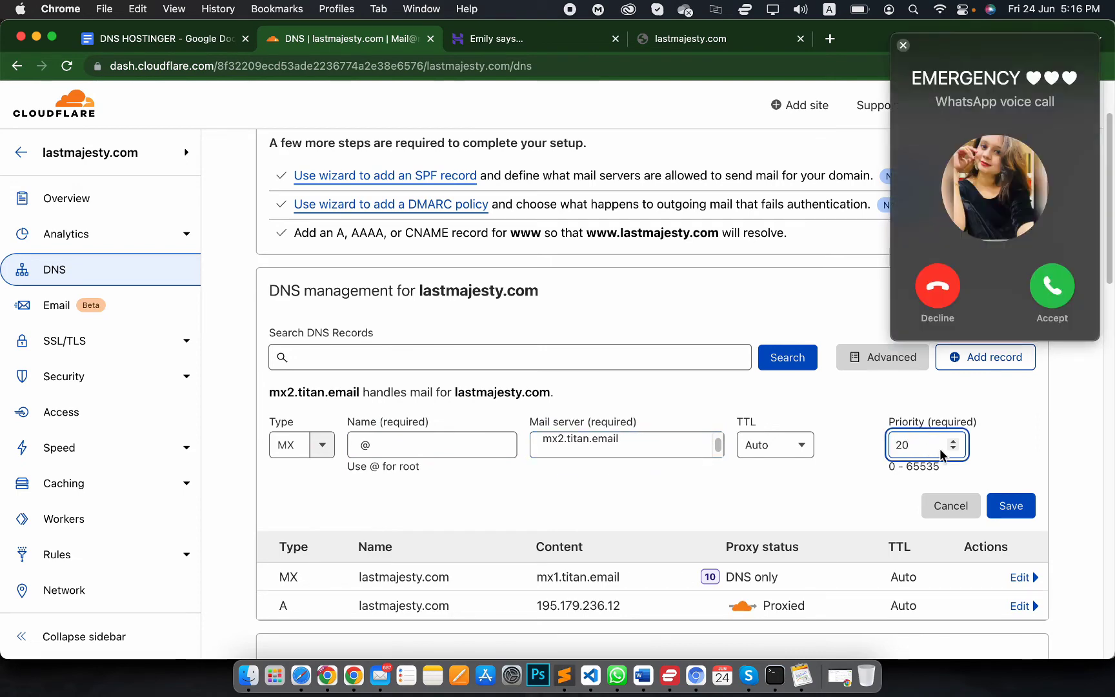
pyautogui.click(1023, 507)
pyautogui.click(933, 281)
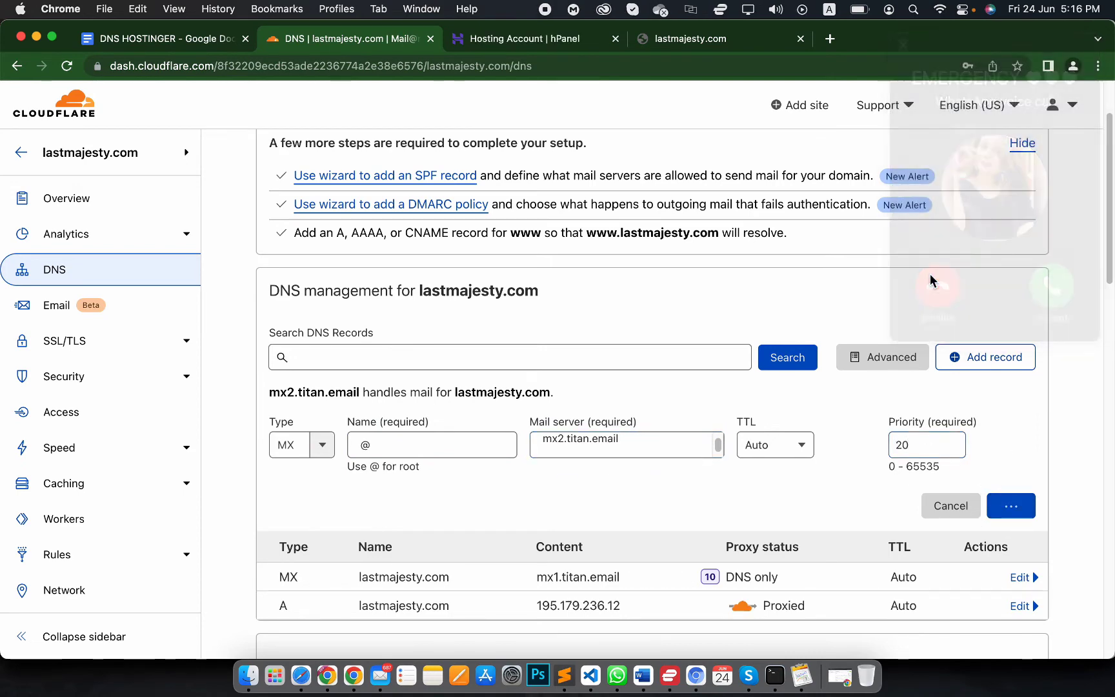
# Step: Copy the TXT record's whole content line, "Content: v=spf1 include:spf.titan.email ~all", from the DNS HOSTINGER document
pyautogui.click(147, 39)
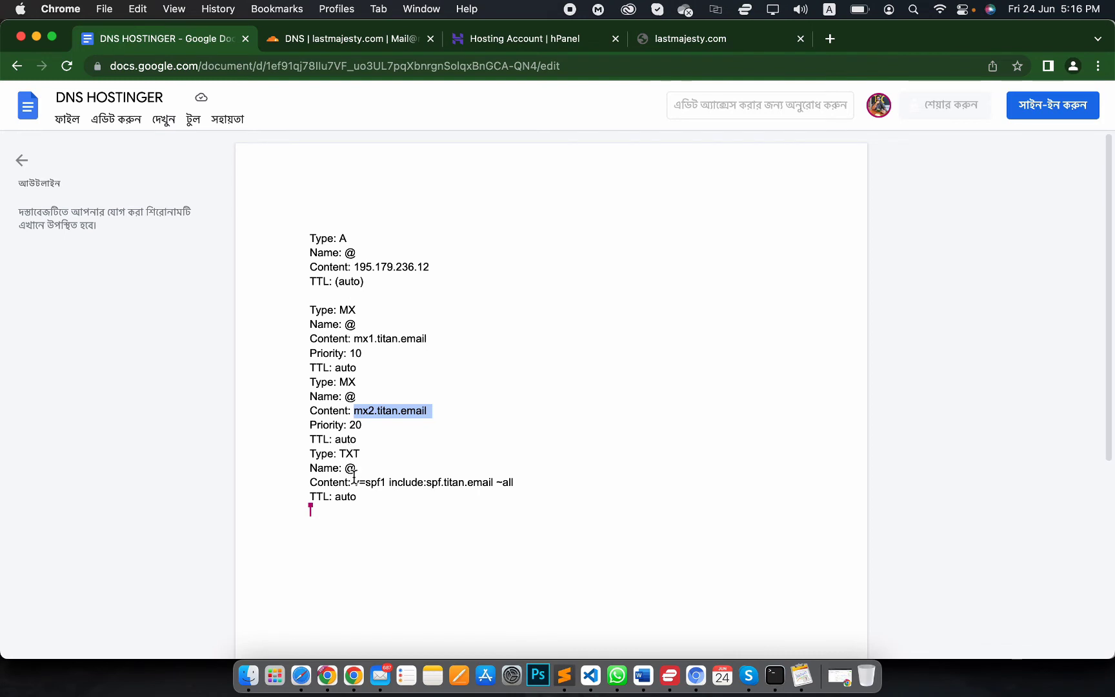
pyautogui.moveTo(306, 480); pyautogui.dragTo(545, 485)
pyautogui.hotkey('ctrl', 'c')
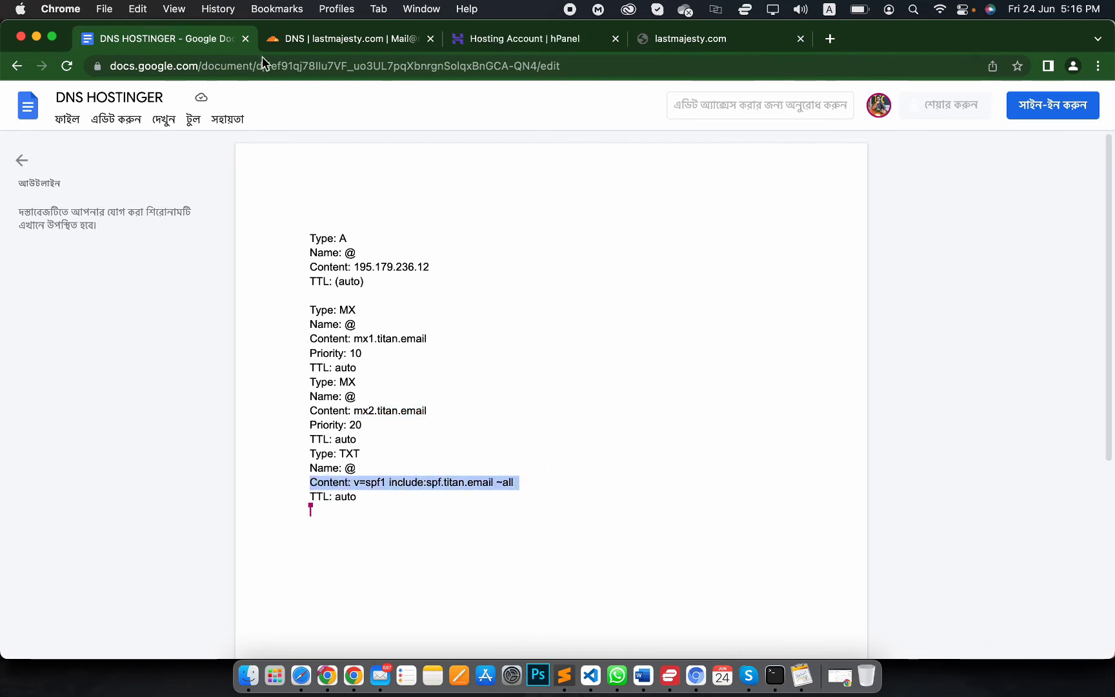
# Step: Add a TXT record in Cloudflare with name @ and content "Content: v=spf1 include:spf.titan.email ~all", and save it
pyautogui.click(301, 40)
pyautogui.click(997, 363)
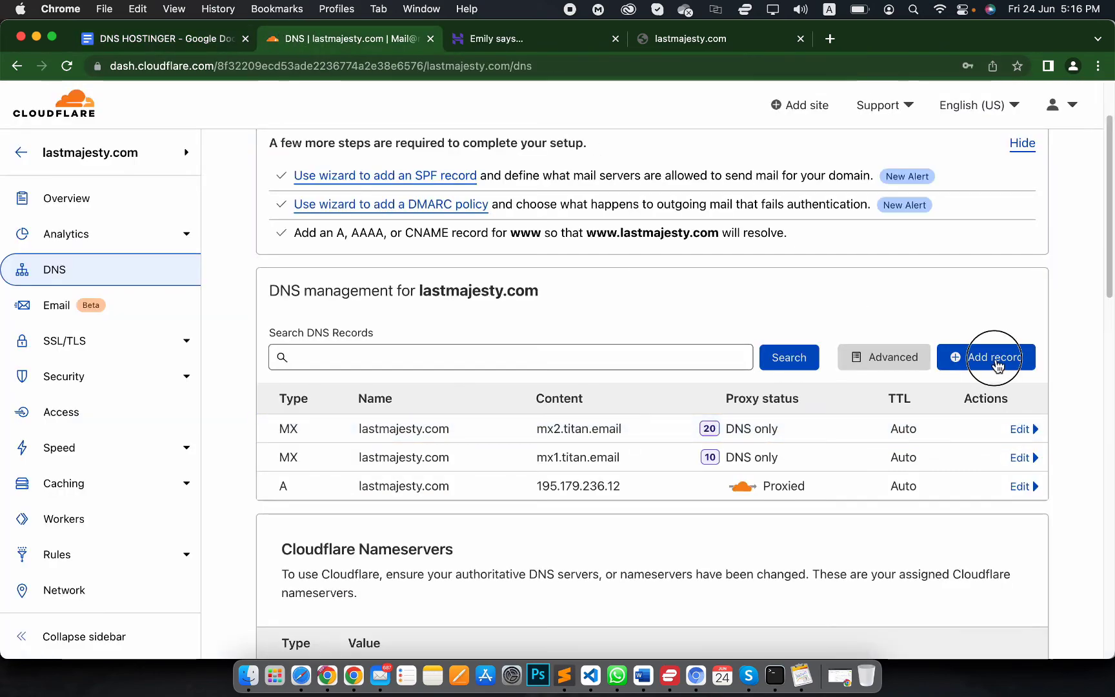
pyautogui.click(319, 457)
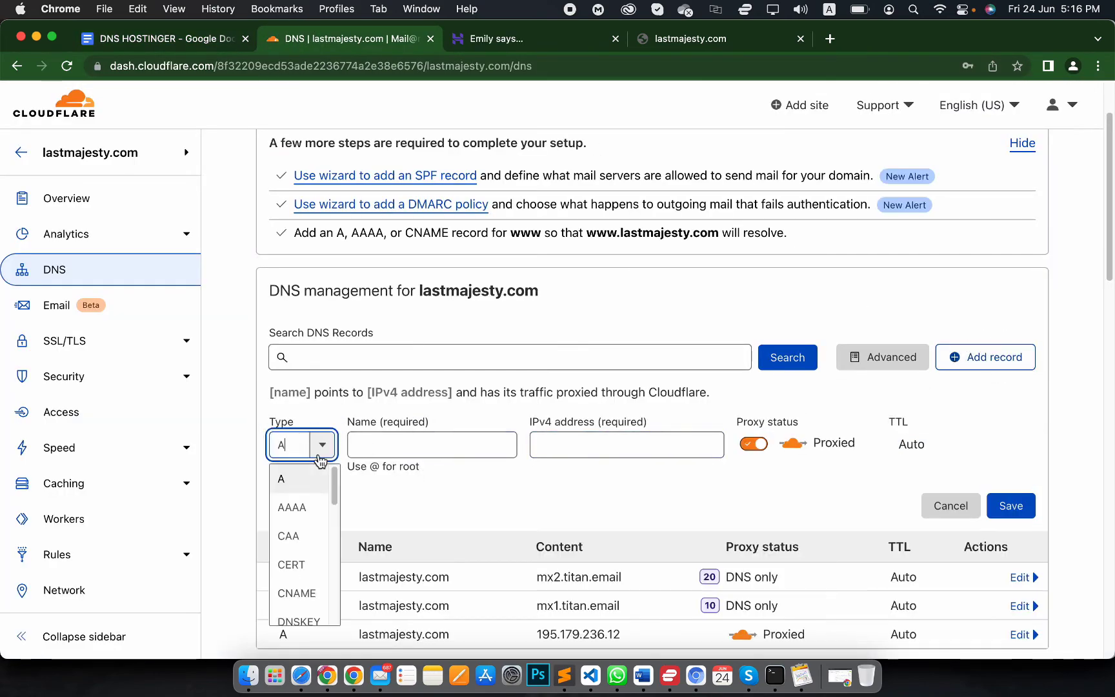
pyautogui.scroll(-5, 298, 535)
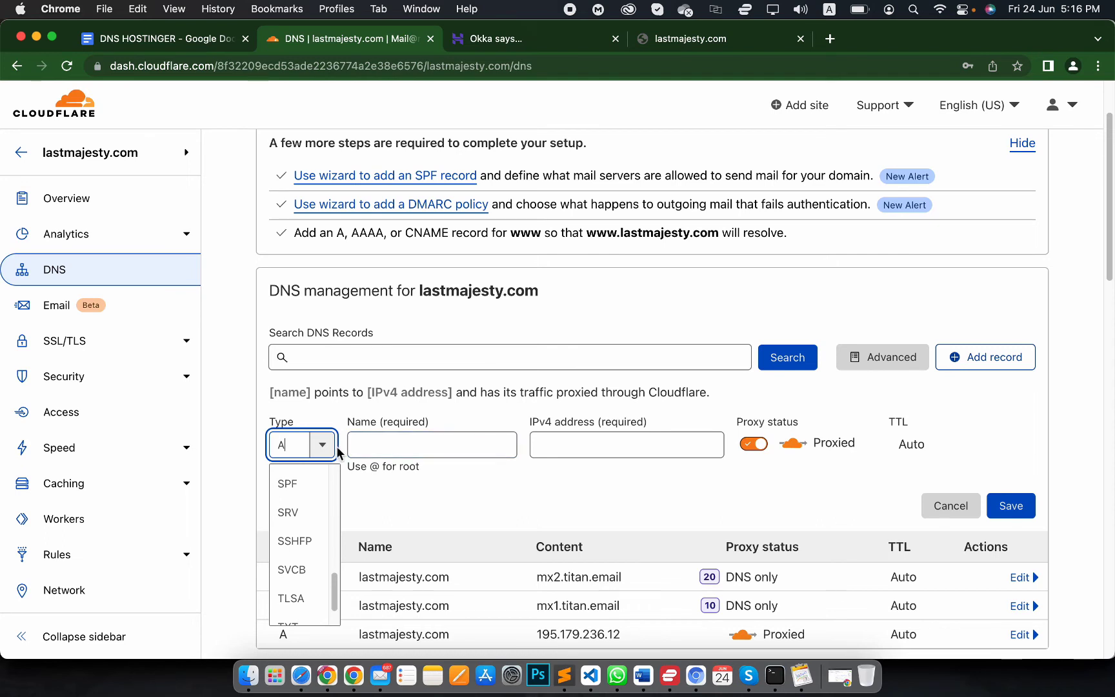
pyautogui.write('txt')
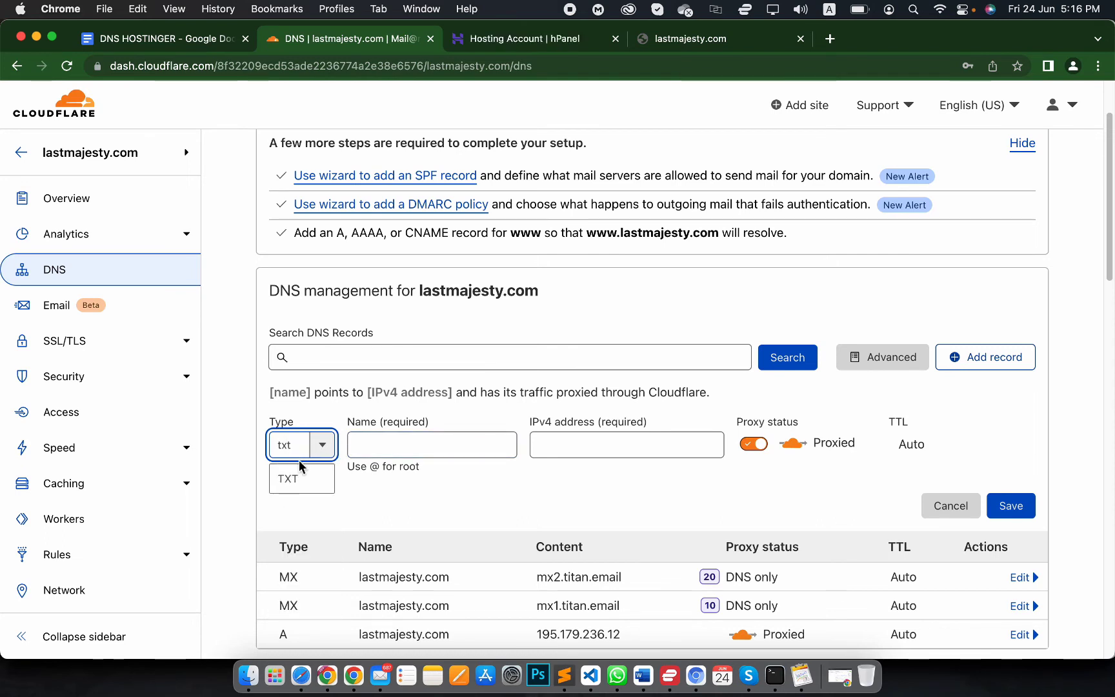
pyautogui.press('Return')
pyautogui.click(390, 443)
pyautogui.write('@')
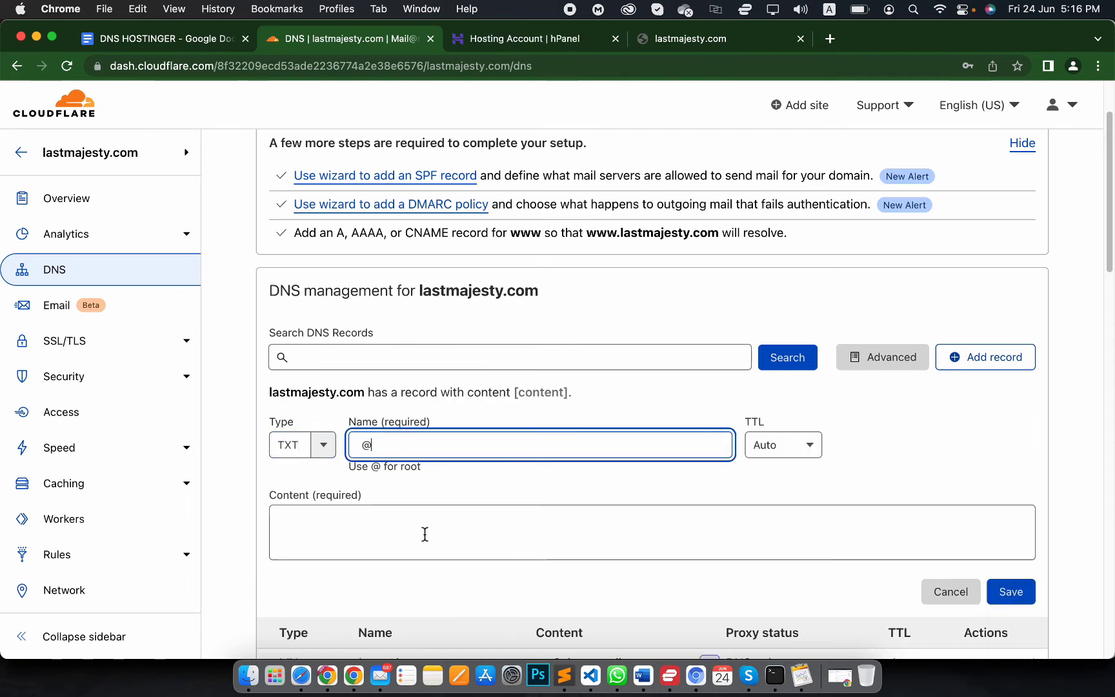
pyautogui.click(426, 548)
pyautogui.hotkey('ctrl', 'v')
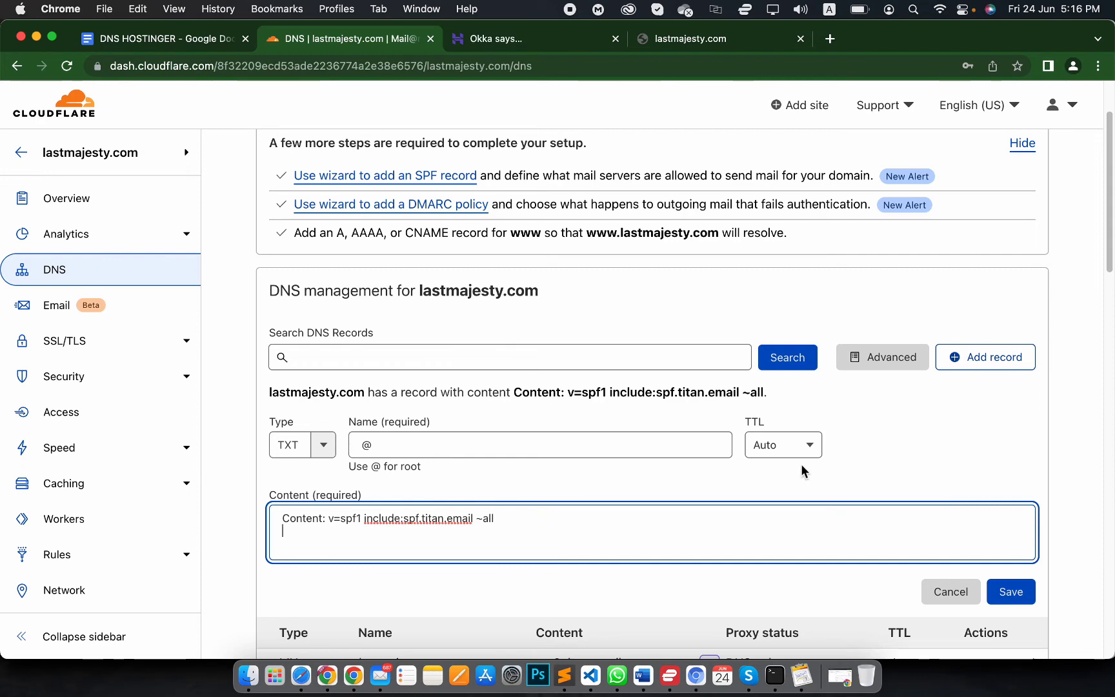
pyautogui.click(1025, 603)
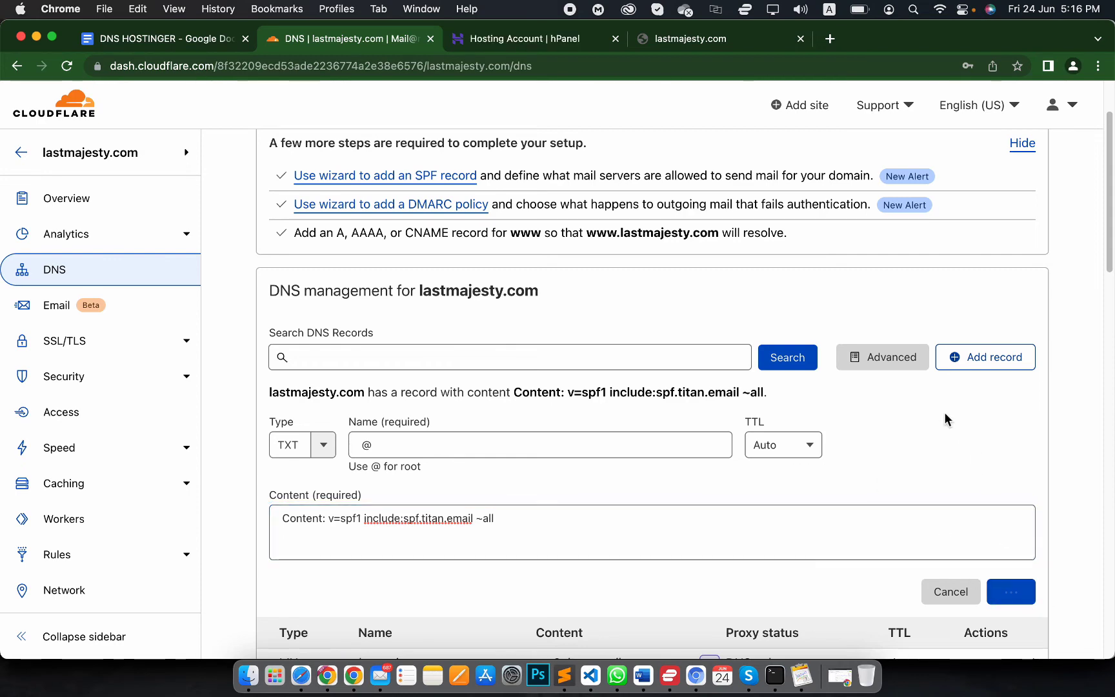
# Step: Open the domain's overview in Cloudflare, and reload the already open lastmajesty.com page to check whether the site resolves
pyautogui.scroll(-7, 828, 403)
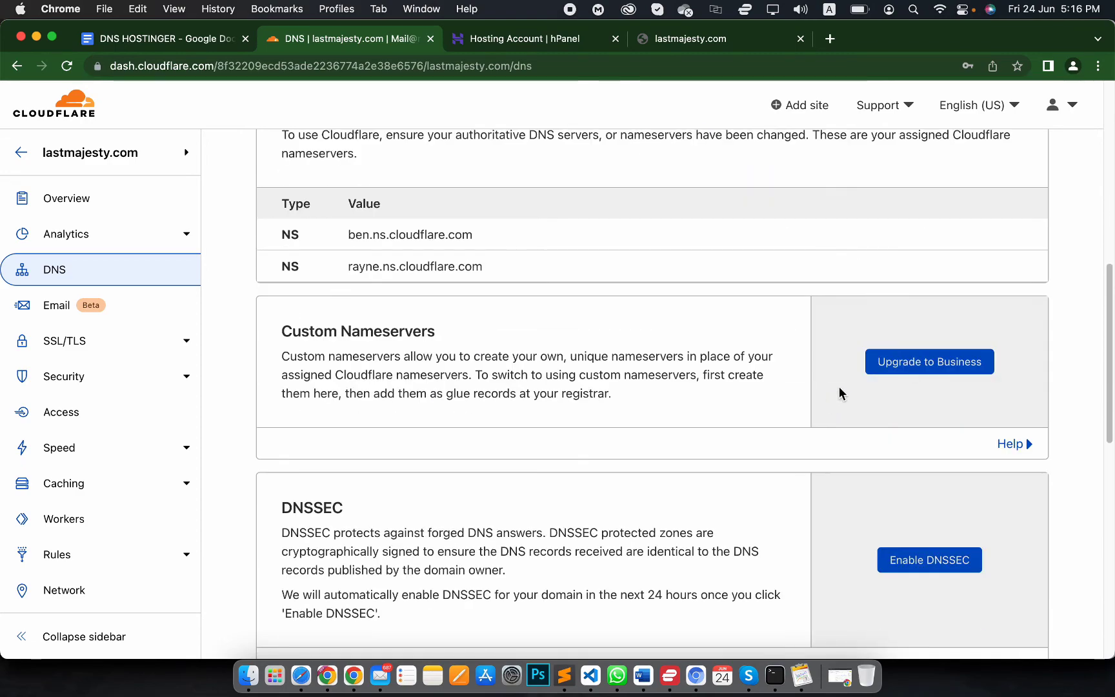
pyautogui.scroll(-10, 746, 345)
pyautogui.scroll(15, 741, 357)
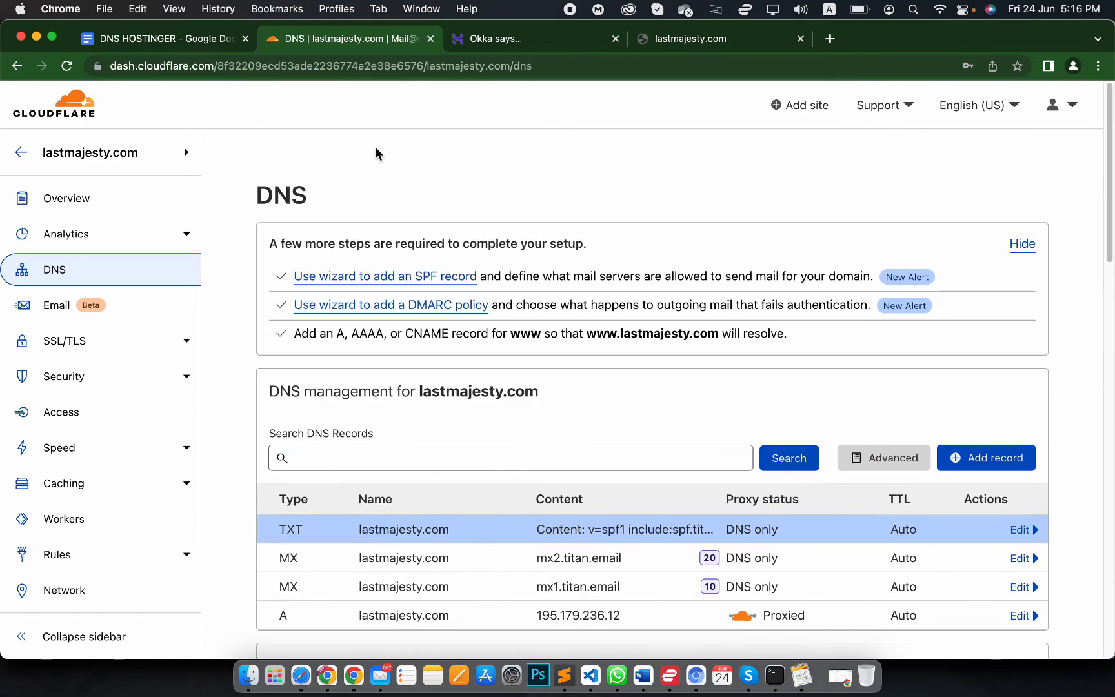
pyautogui.click(122, 214)
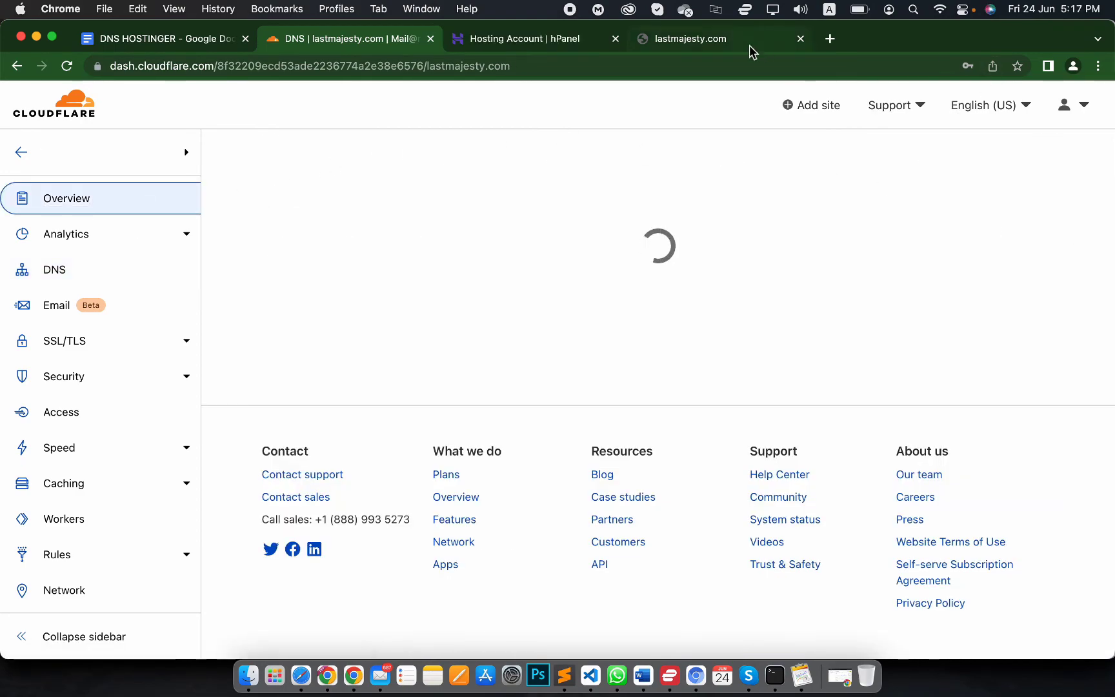
pyautogui.click(744, 41)
pyautogui.click(68, 68)
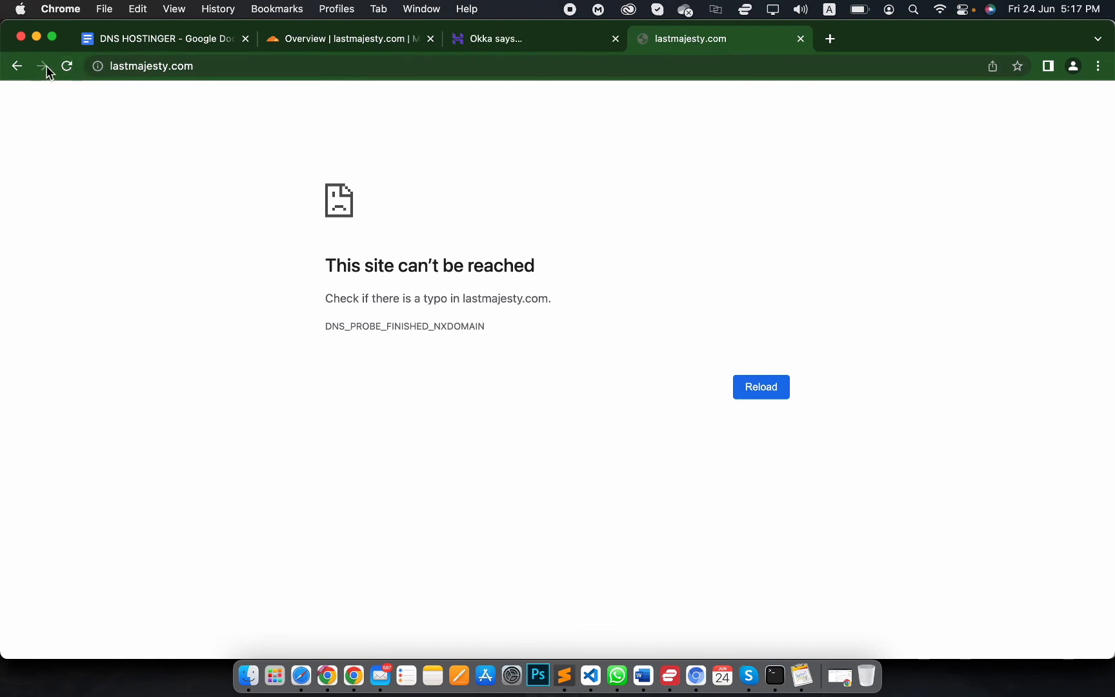
pyautogui.click(69, 70)
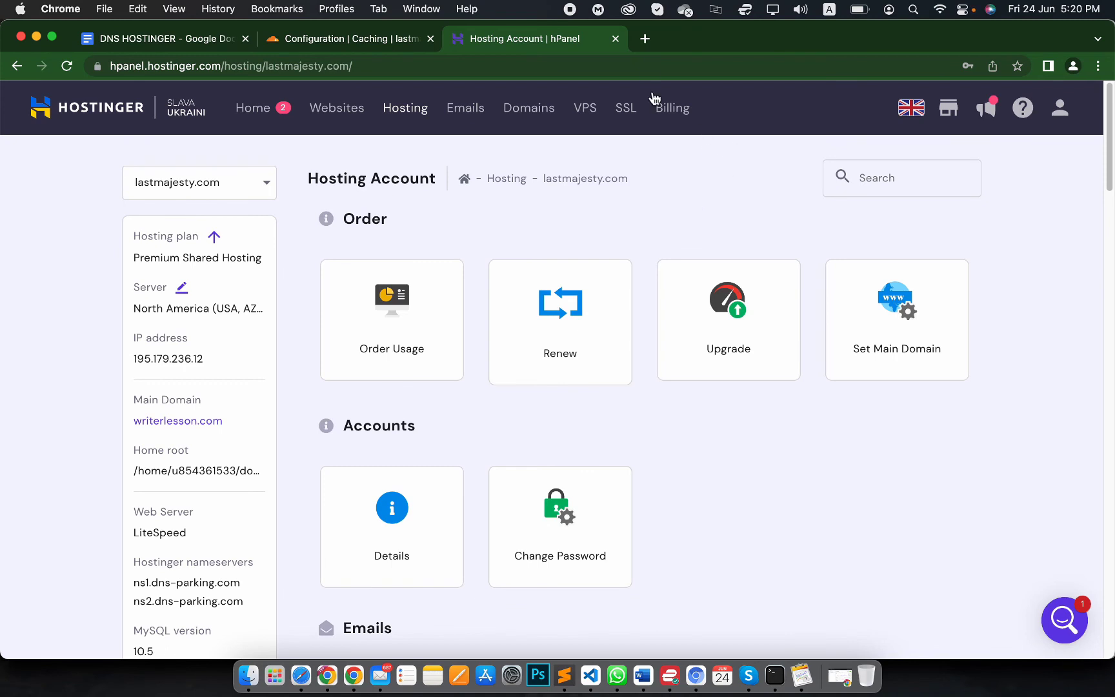
pyautogui.click(644, 39)
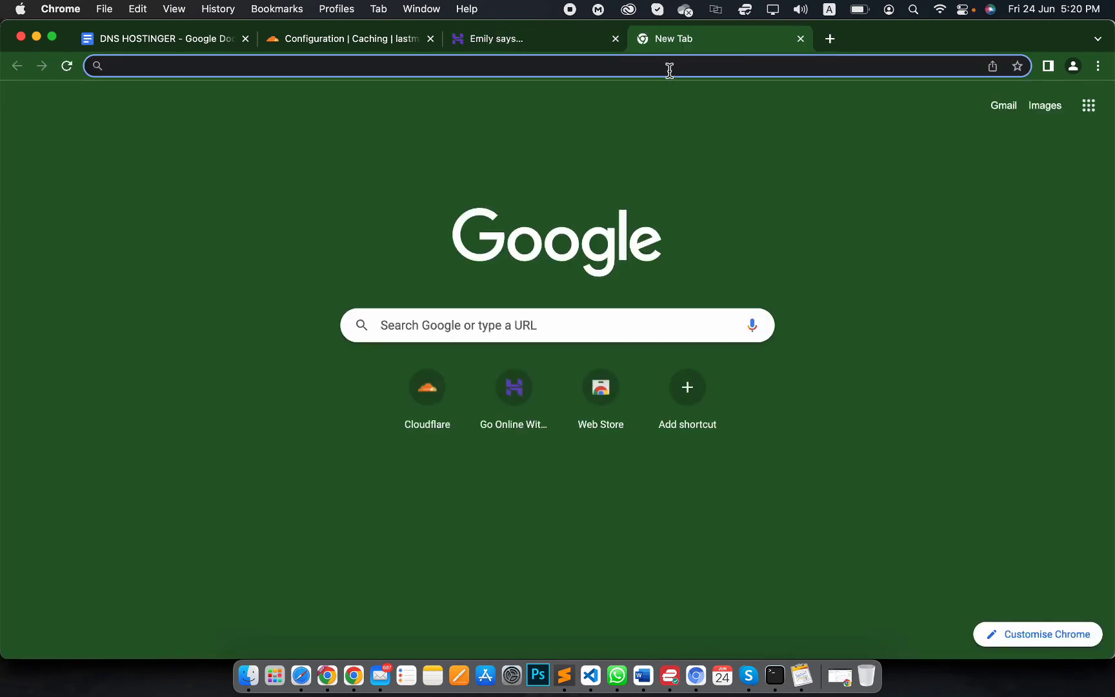
pyautogui.write('http://lastmajesty.com/')
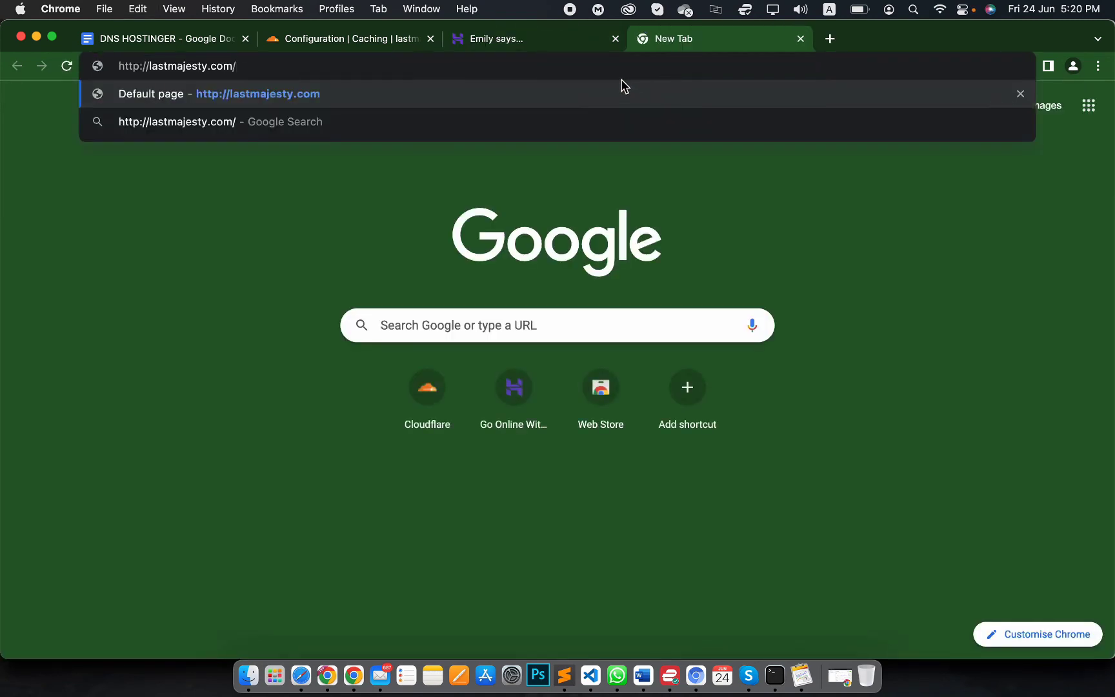
pyautogui.press('Return')
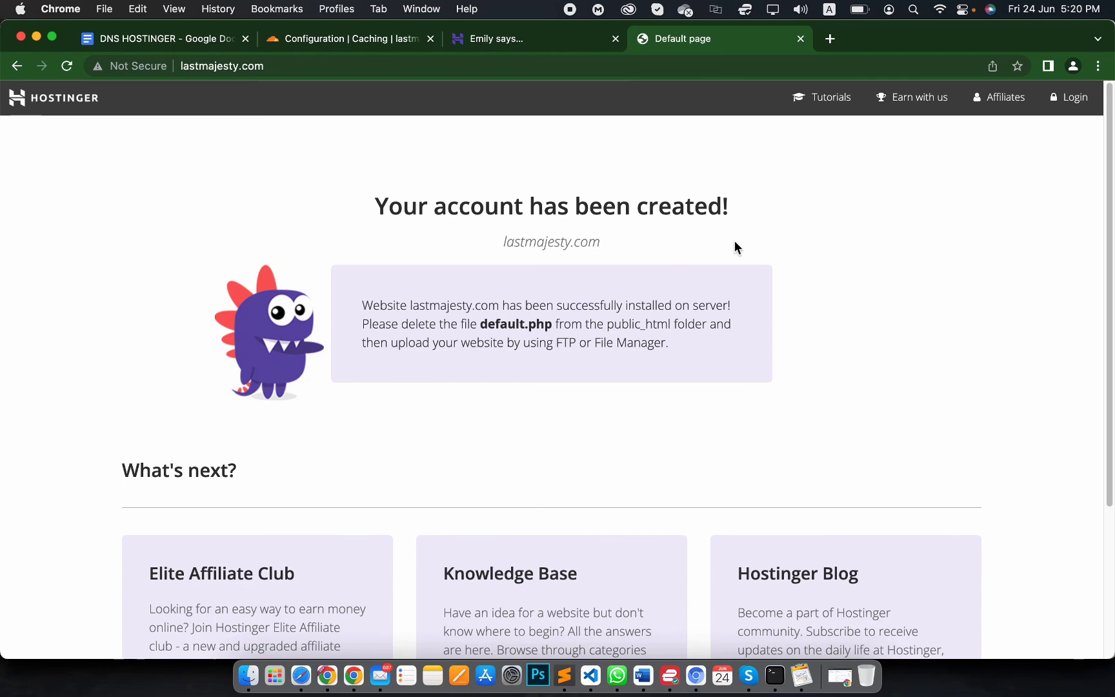
pyautogui.scroll(-2, 564, 296)
pyautogui.scroll(-1, 564, 294)
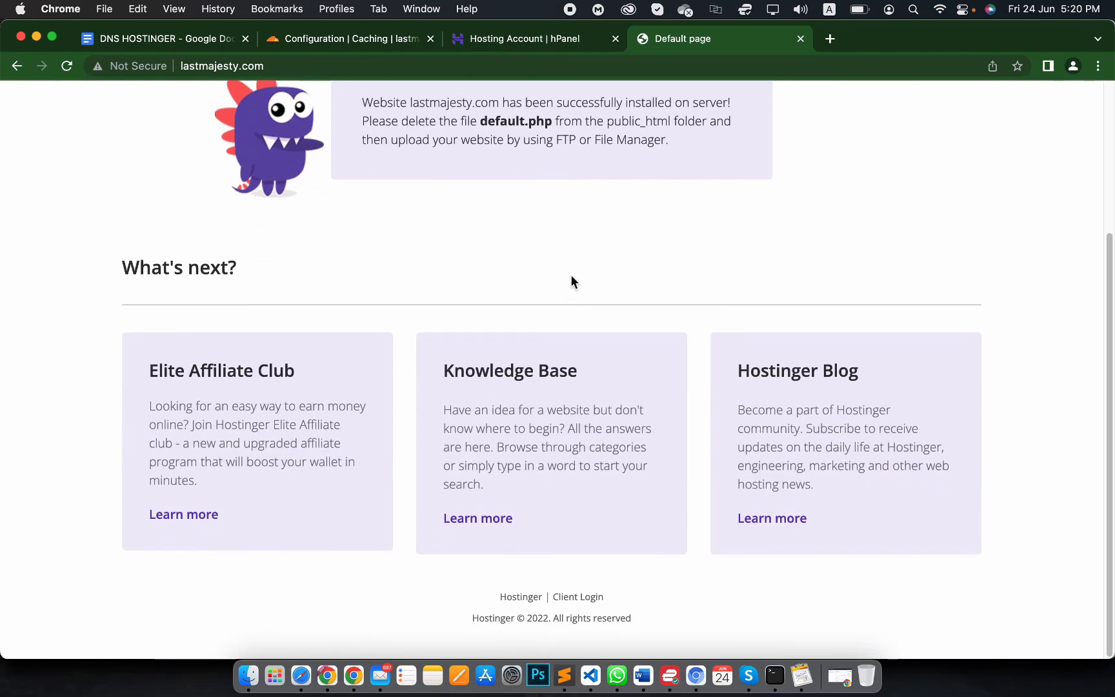
pyautogui.scroll(3, 571, 281)
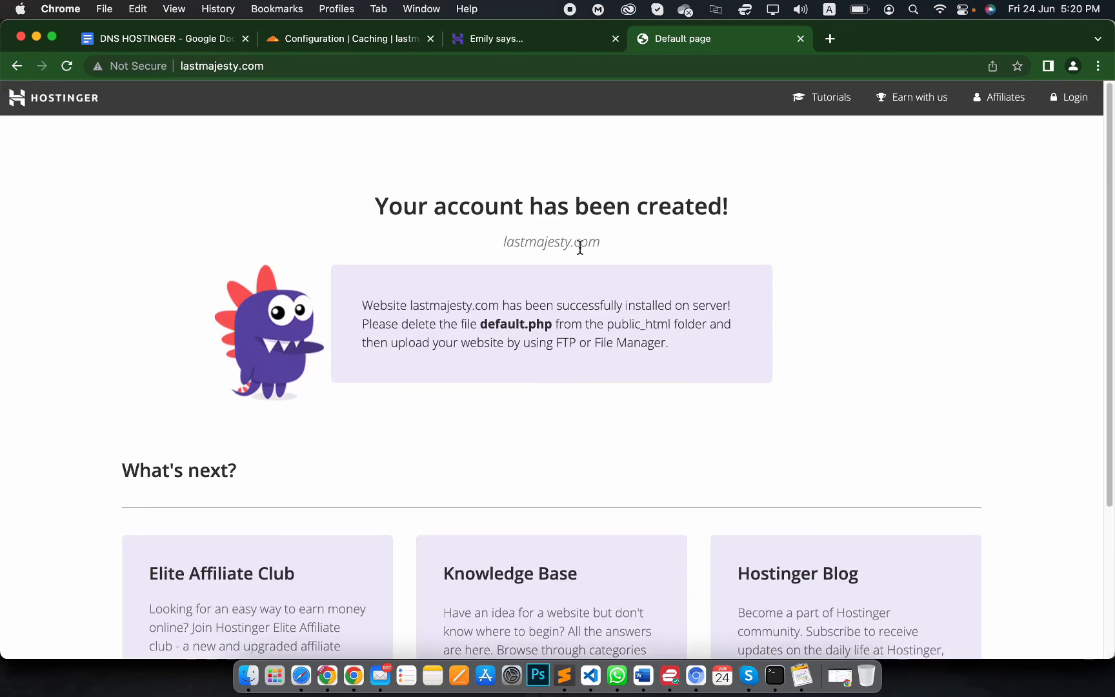